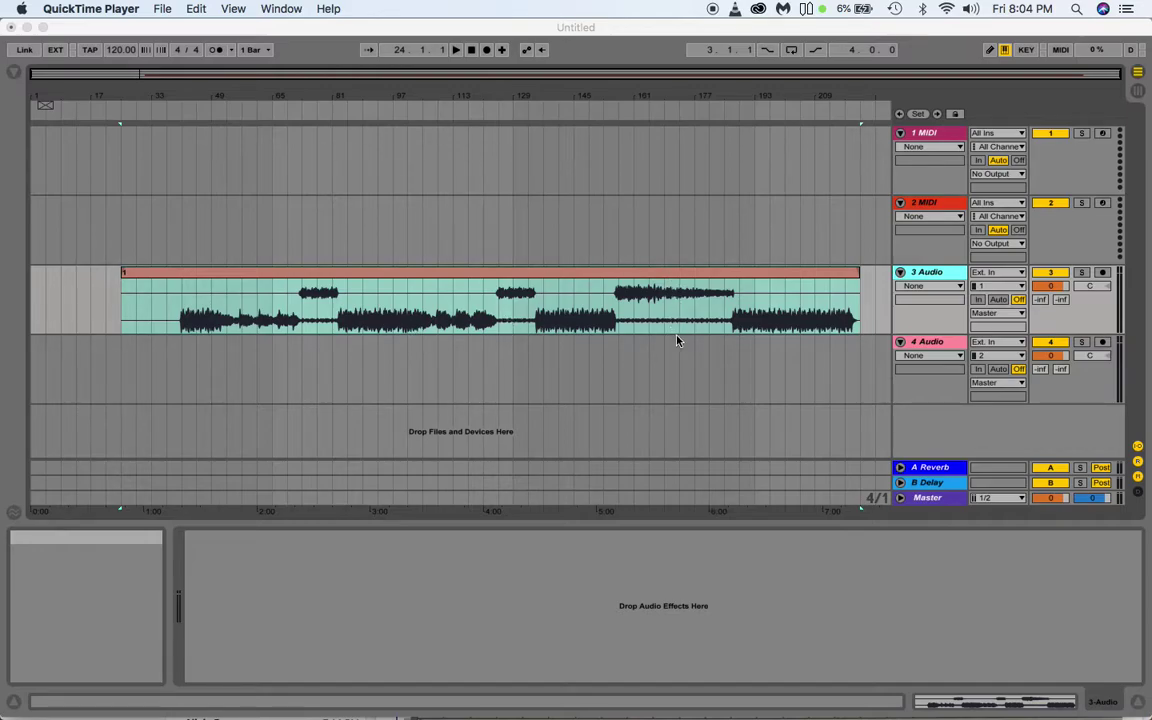
- Switch to Safari and read the "What you'll learn" module list of the Udemy course on multitrack backing tracks
mouse_move(400, 708)
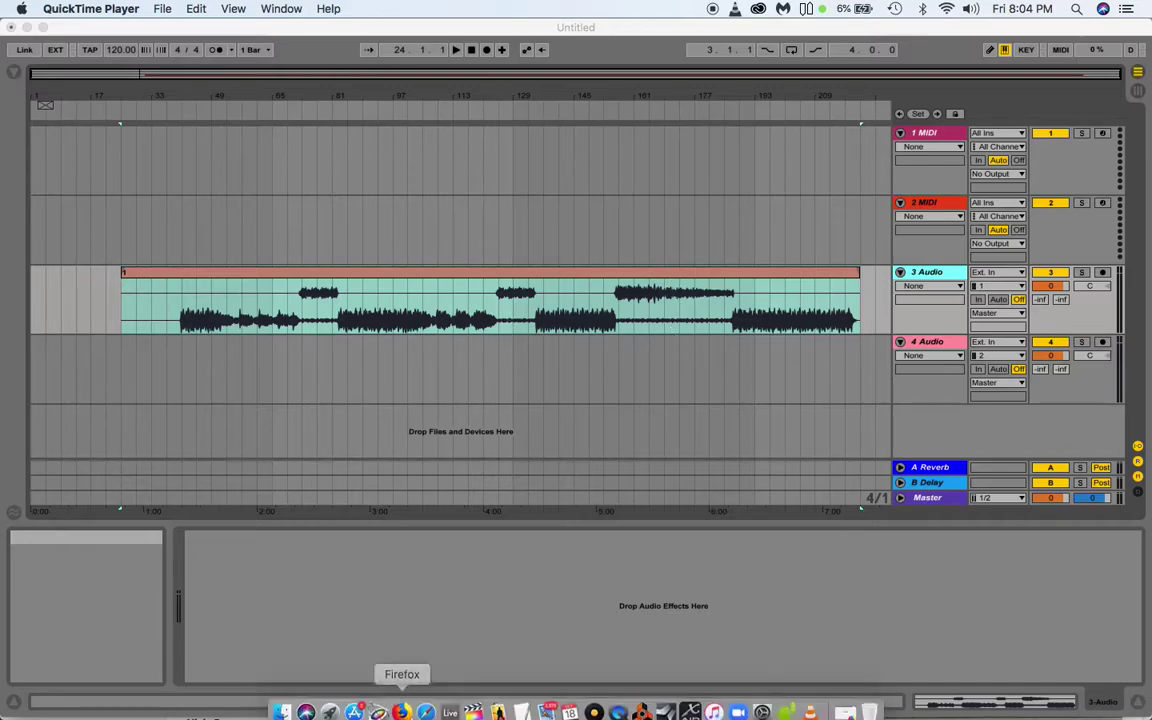
left_click(426, 705)
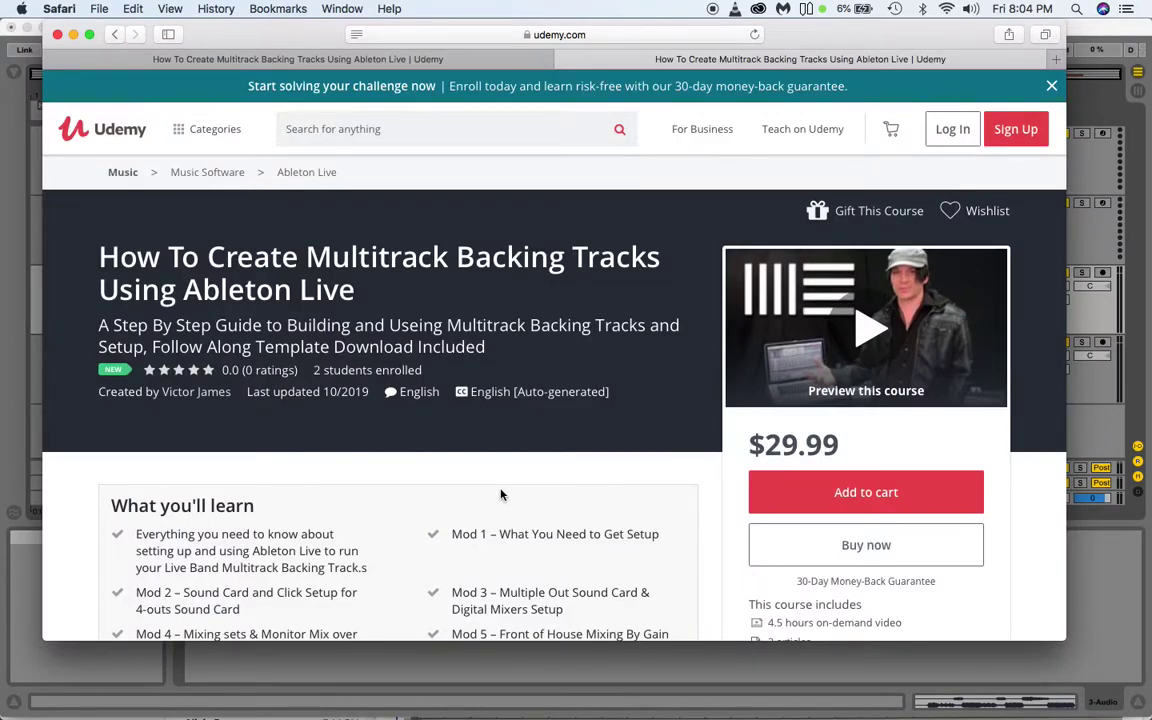
scroll(501, 458, "down", 5)
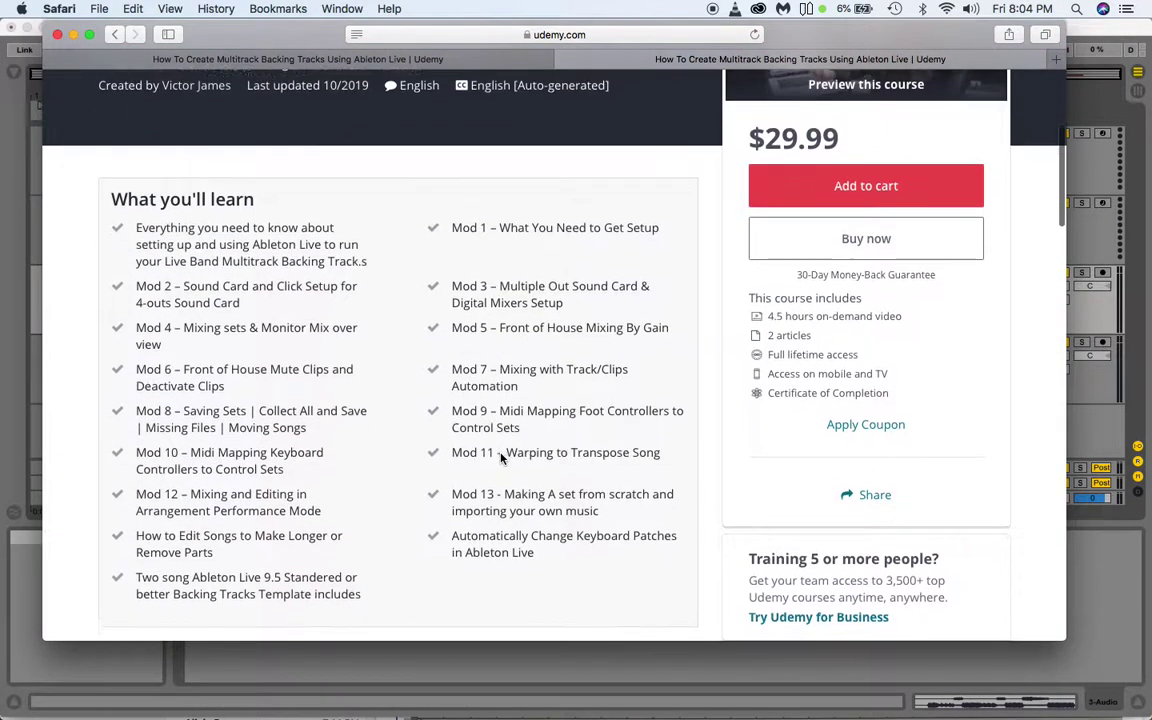
scroll(501, 458, "up", 5)
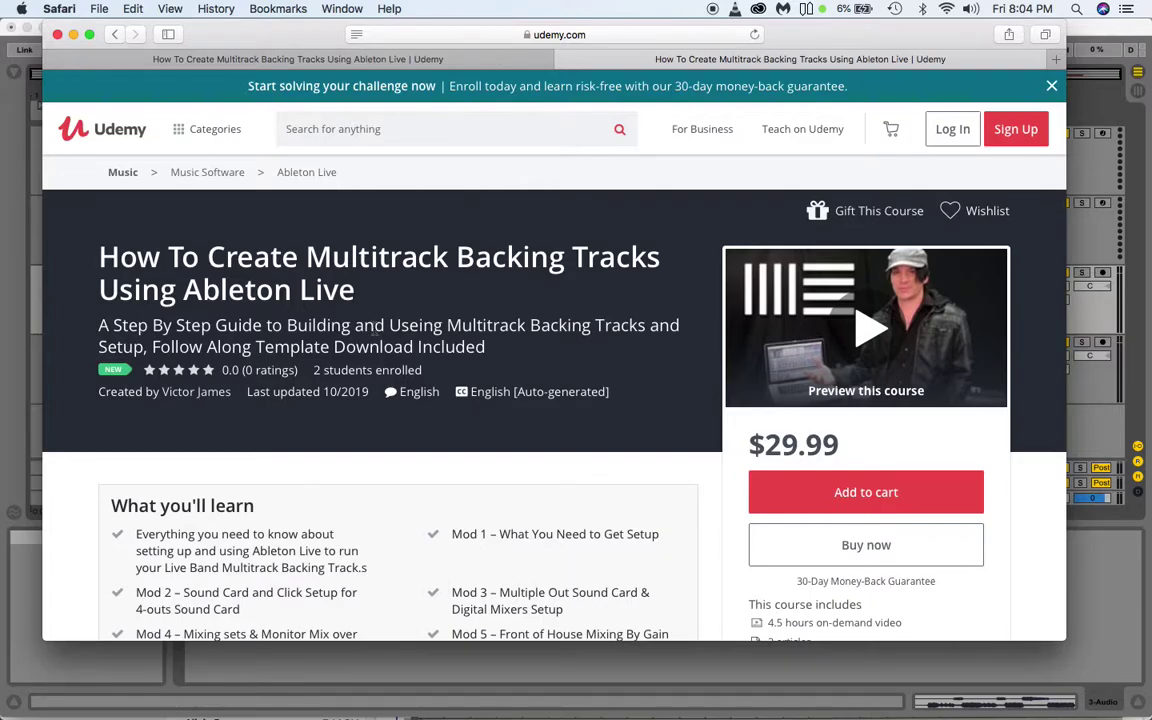
scroll(376, 330, "down", 3)
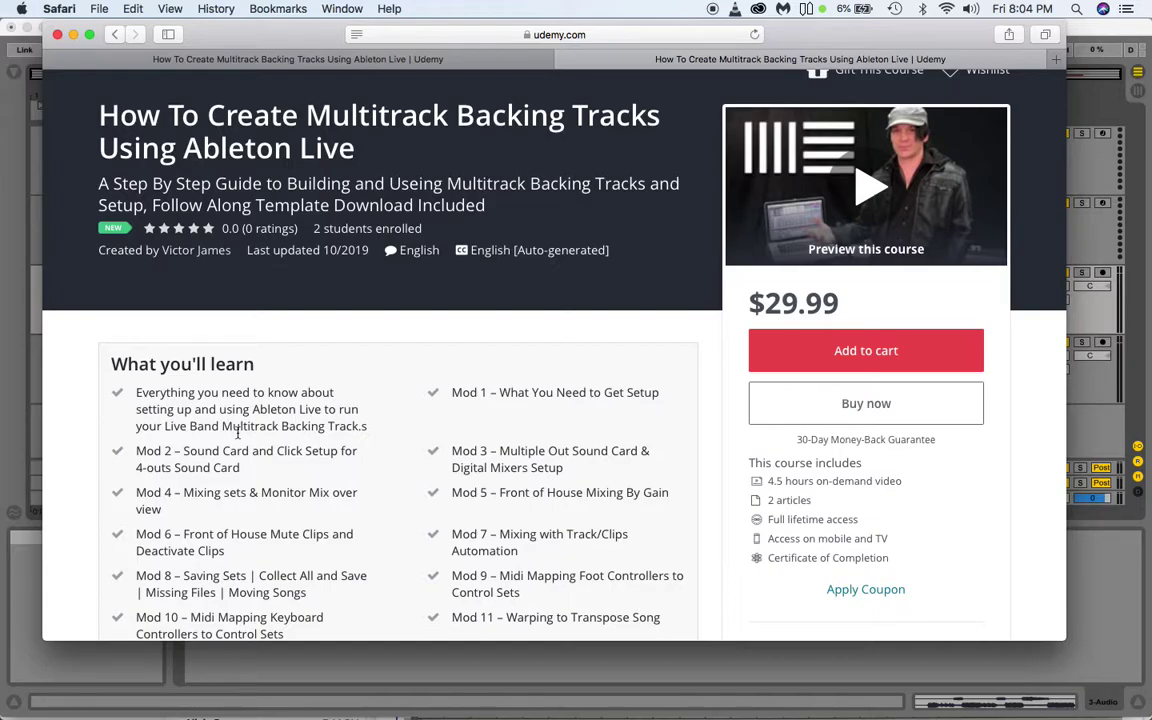
scroll(160, 399, "up", 1)
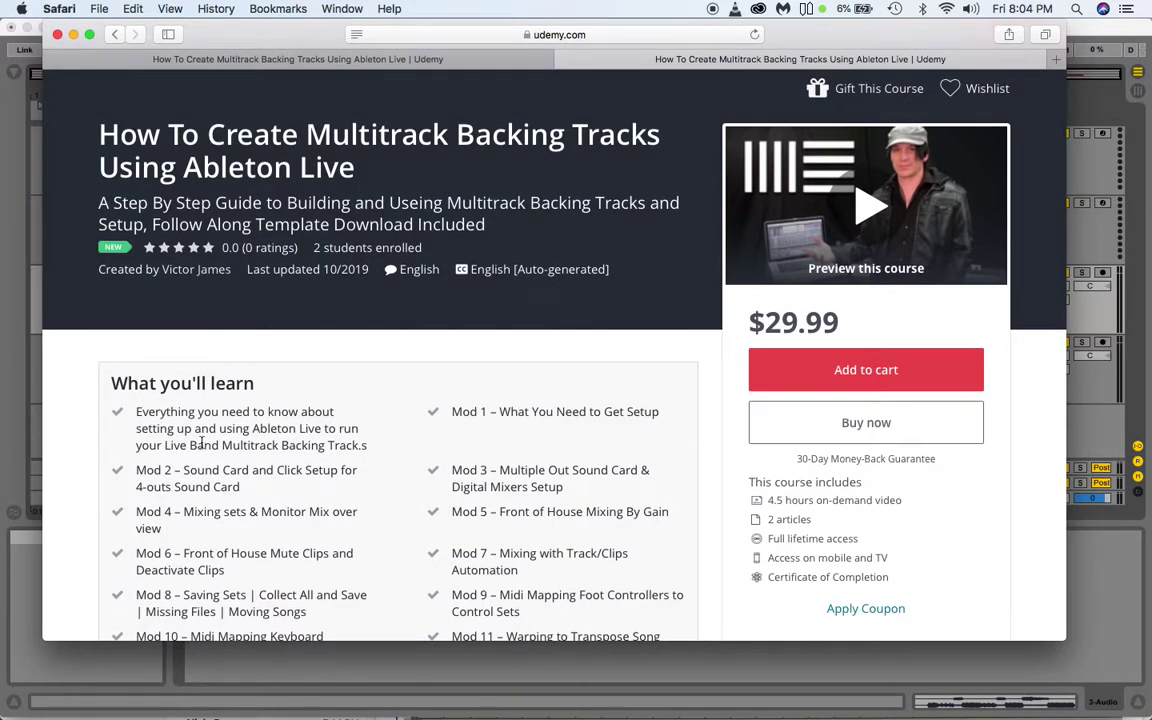
scroll(202, 443, "down", 3)
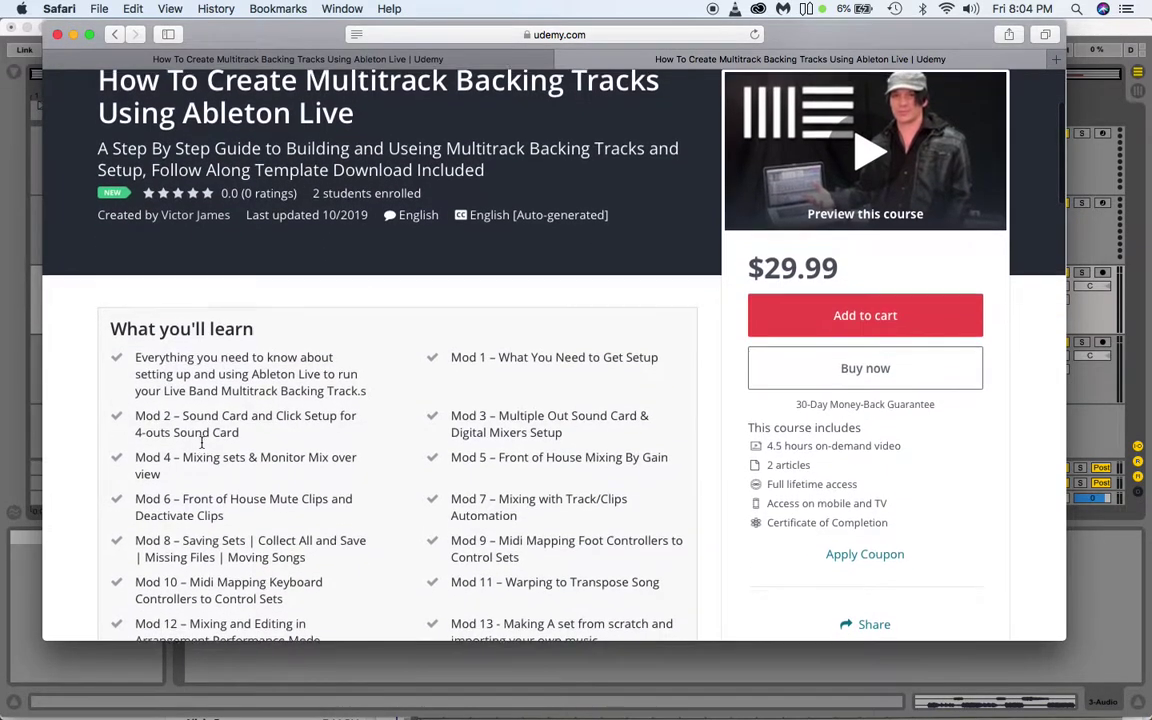
scroll(202, 443, "down", 3)
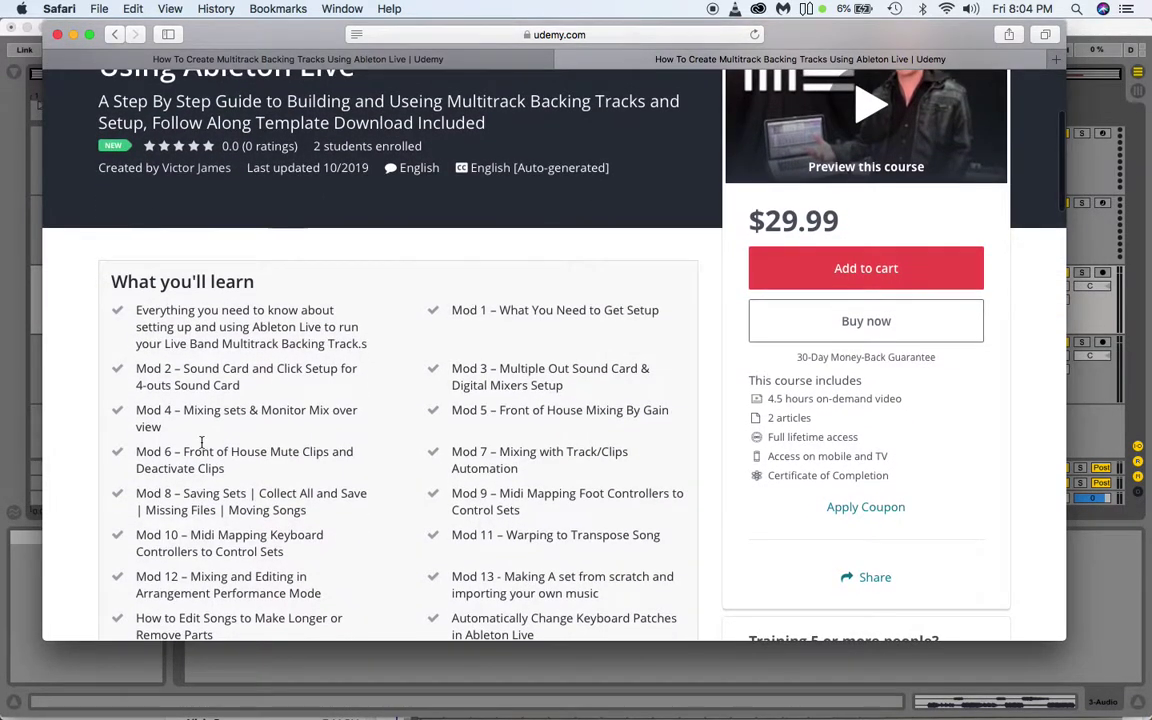
scroll(202, 445, "down", 5)
scroll(202, 443, "down", 1)
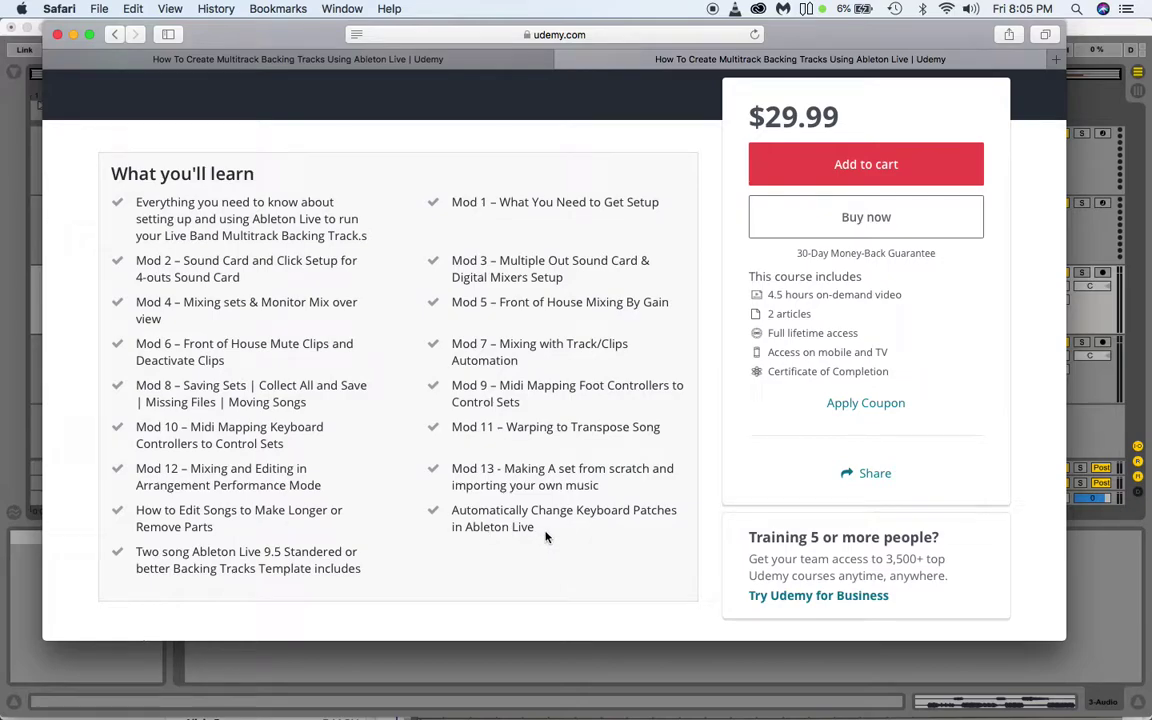
- Highlight the course price and look through the course page's modules, requirements and description
scroll(546, 537, "up", 5)
left_click_drag(842, 437, 750, 441)
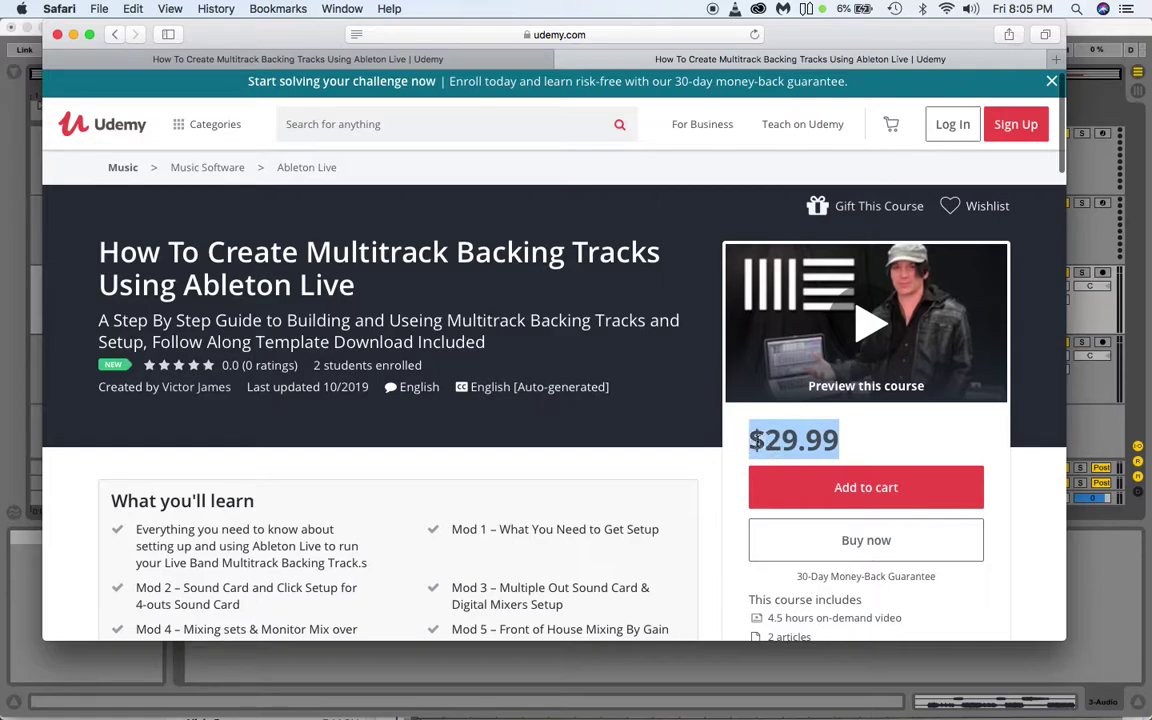
left_click(661, 504)
scroll(653, 522, "down", 3)
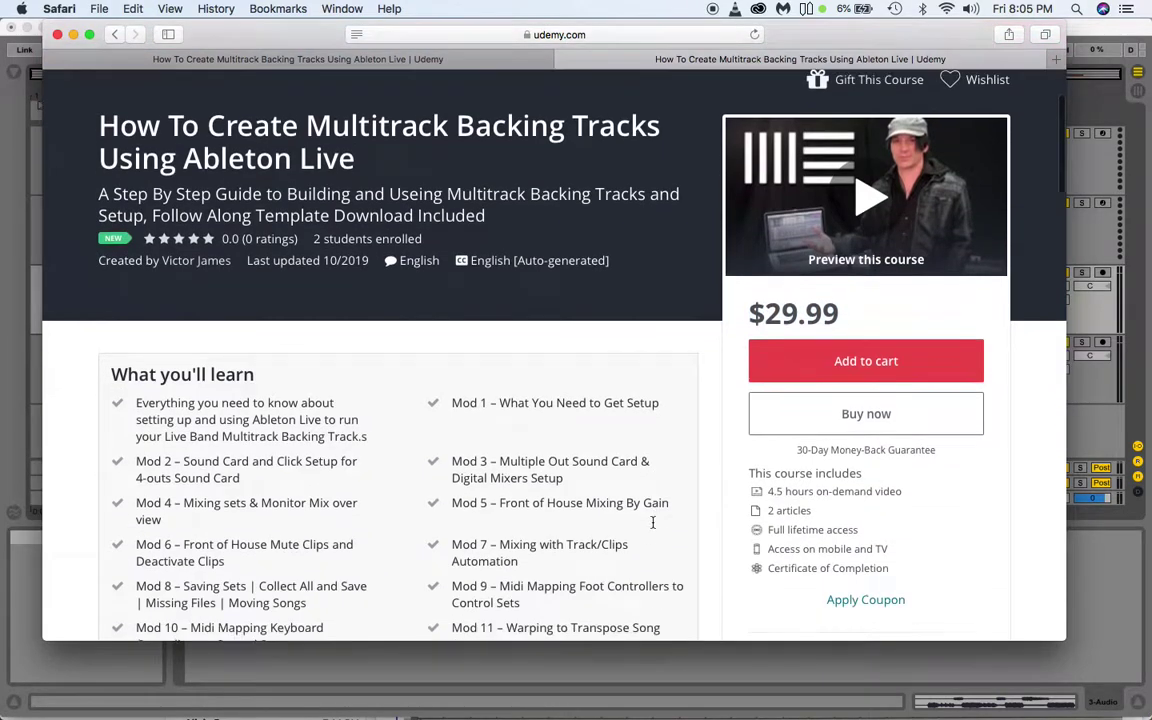
scroll(653, 527, "down", 5)
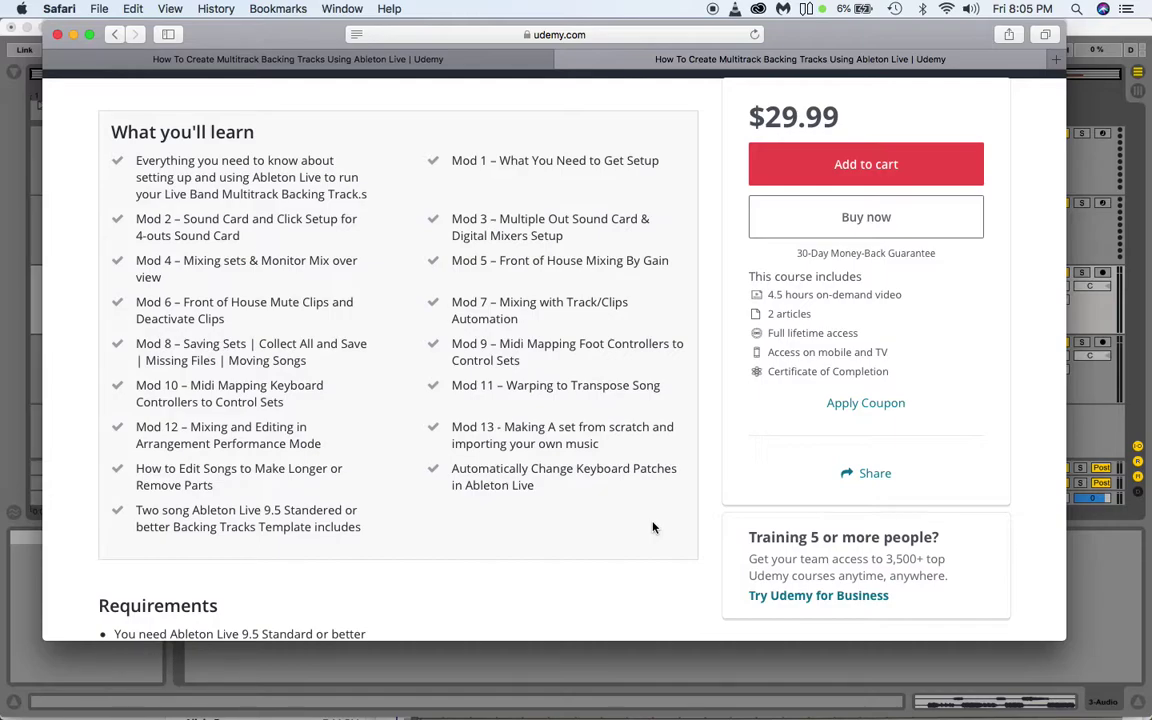
scroll(653, 527, "down", 4)
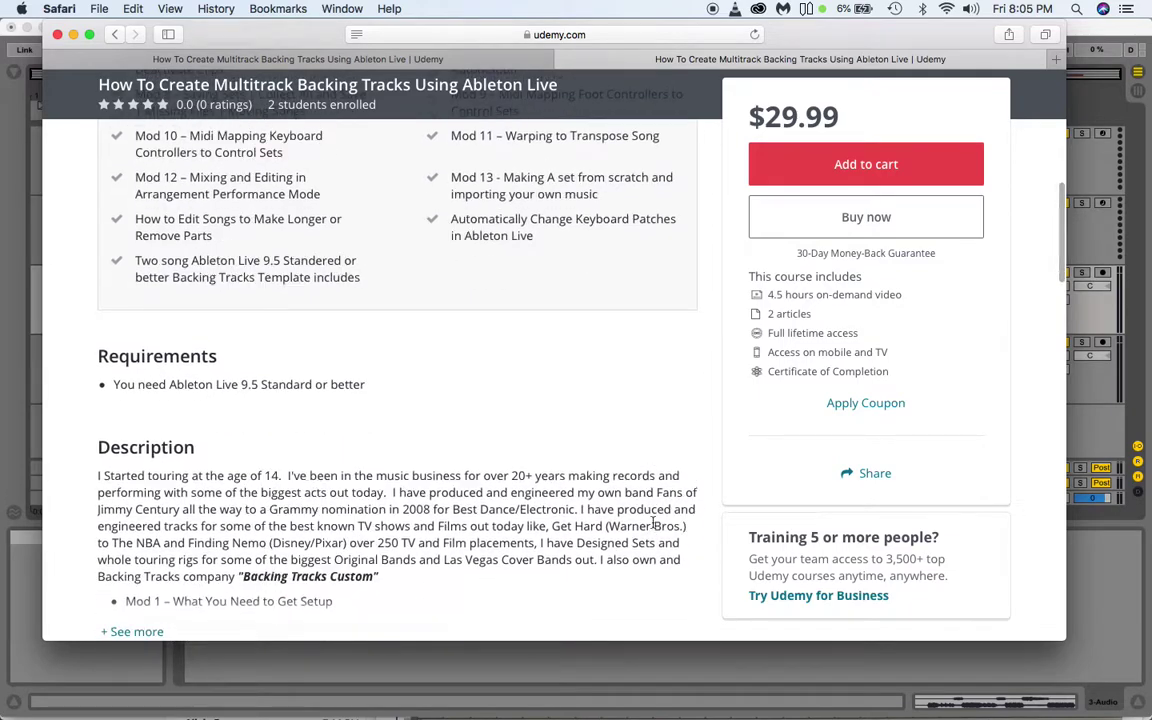
scroll(653, 527, "up", 10)
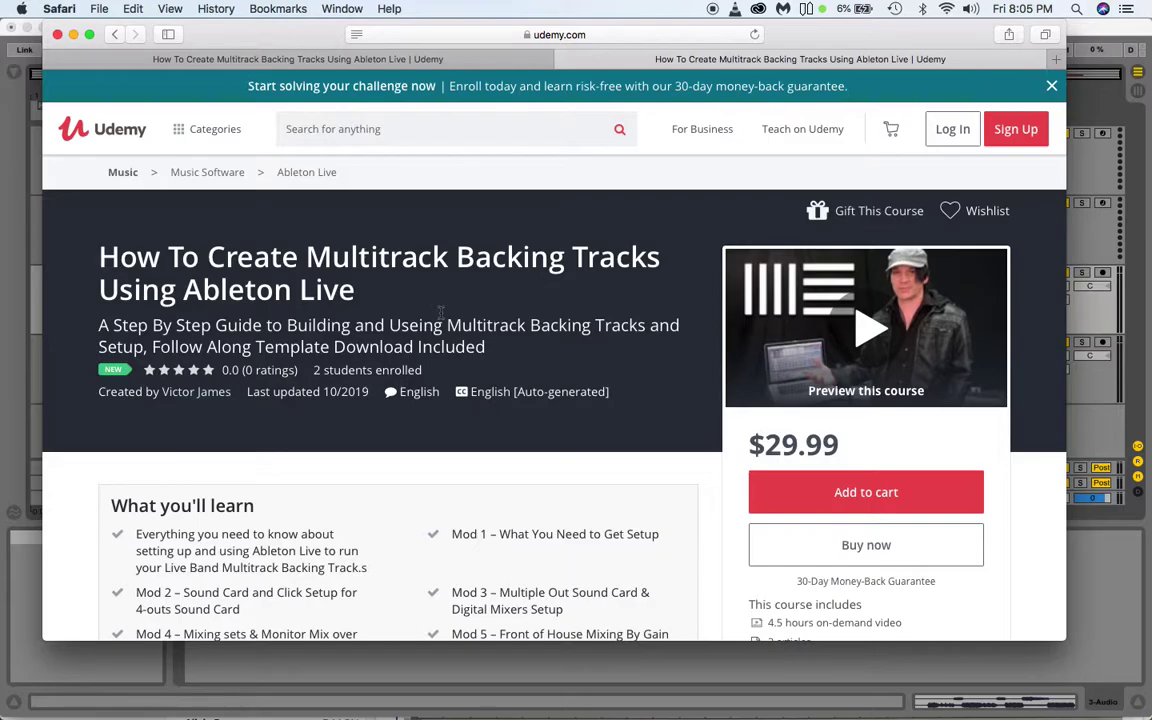
left_click_drag(821, 445, 754, 444)
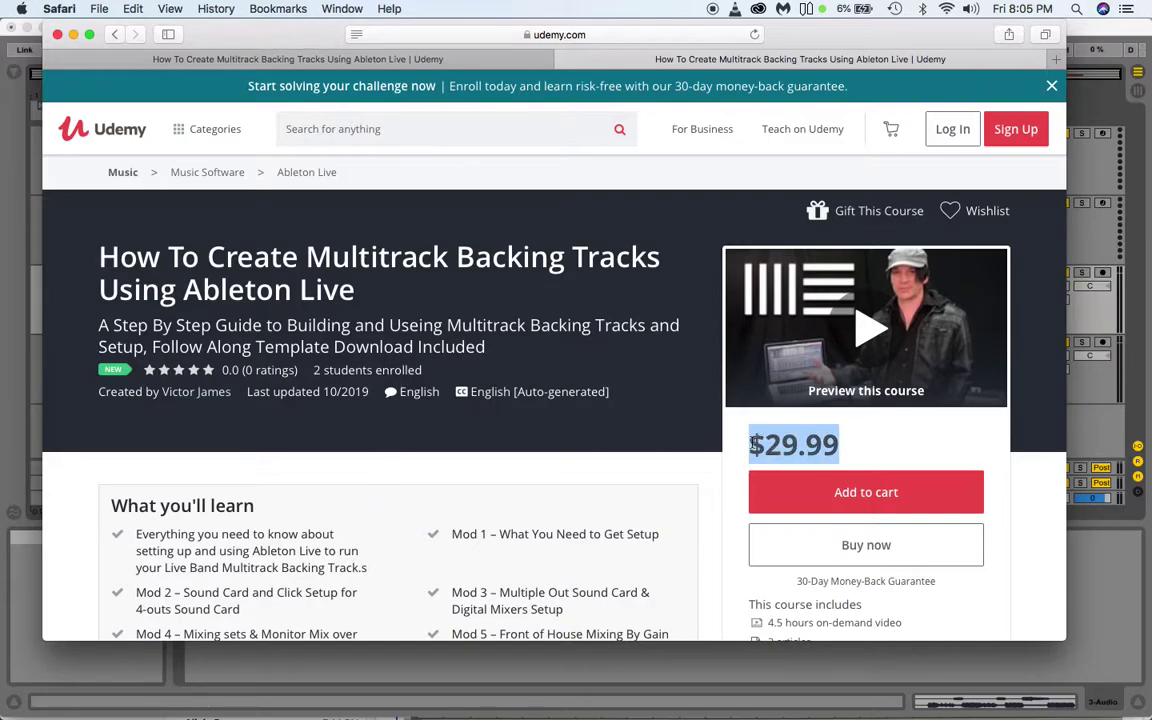
scroll(647, 469, "down", 4)
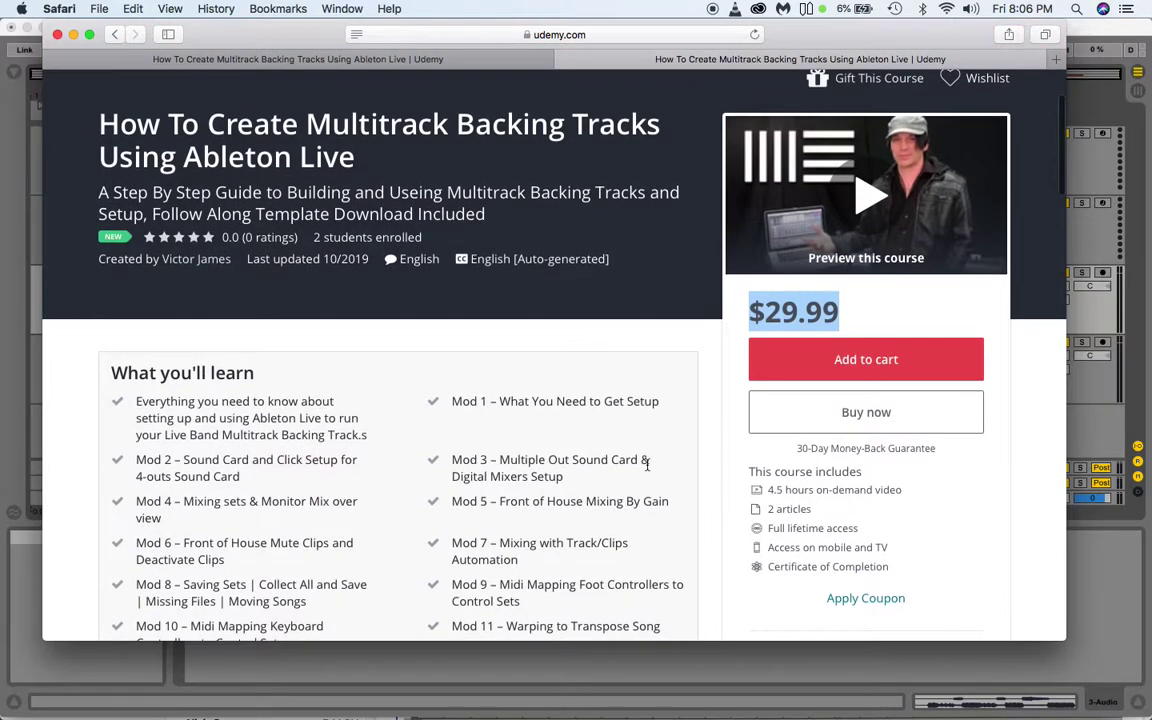
scroll(647, 469, "down", 5)
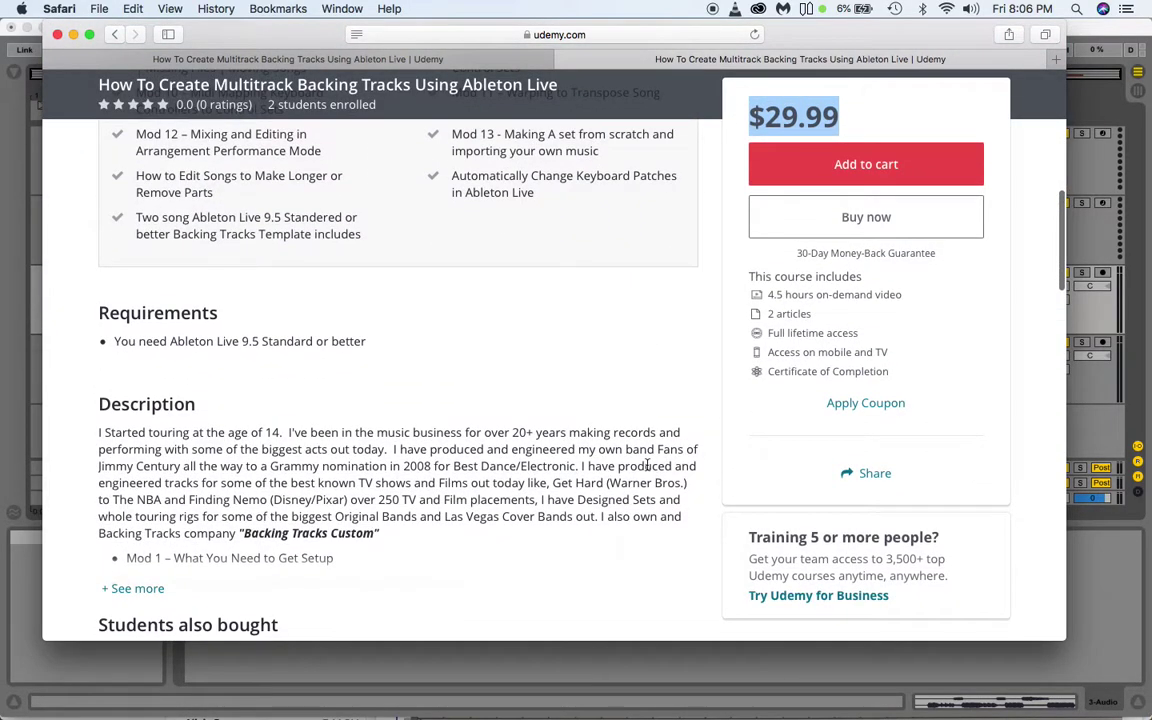
scroll(647, 469, "up", 5)
scroll(647, 465, "up", 4)
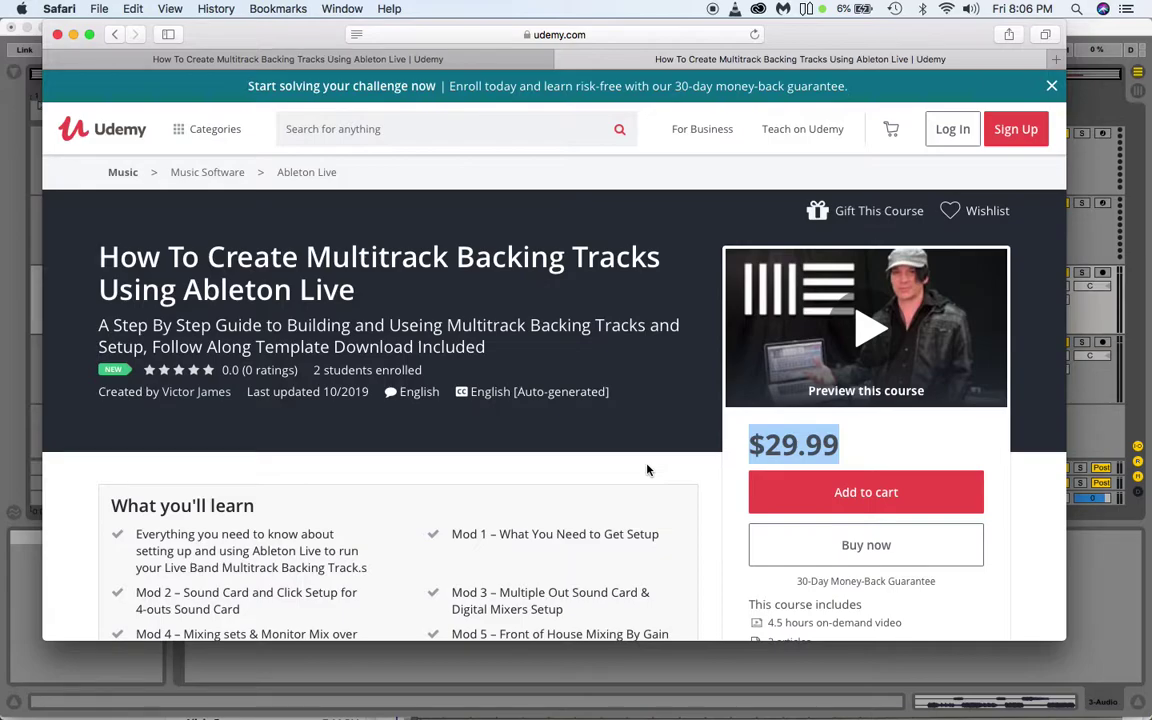
scroll(647, 470, "down", 3)
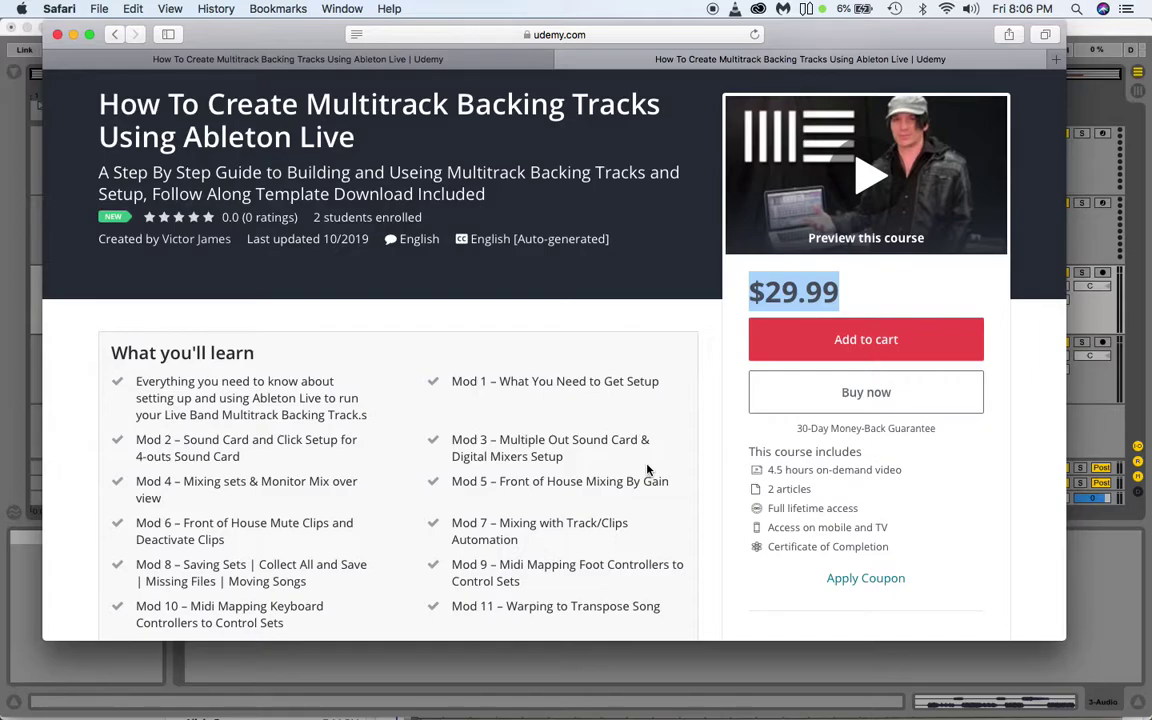
scroll(647, 470, "down", 1)
scroll(647, 470, "up", 4)
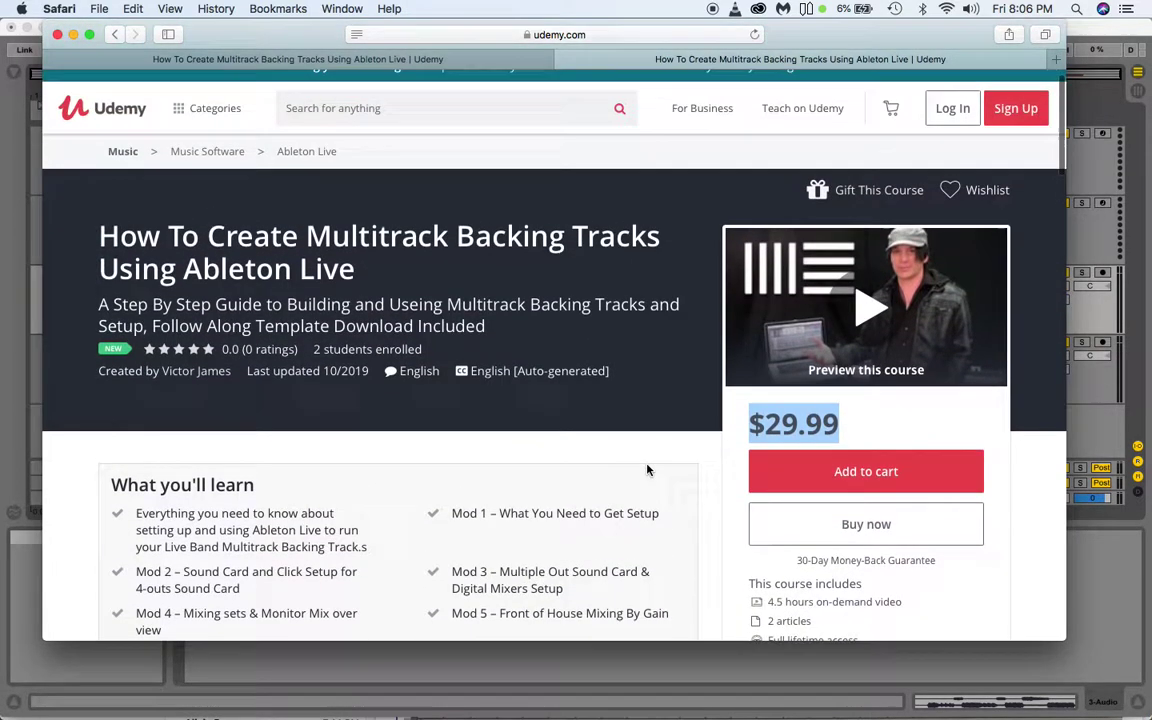
scroll(647, 470, "up", 1)
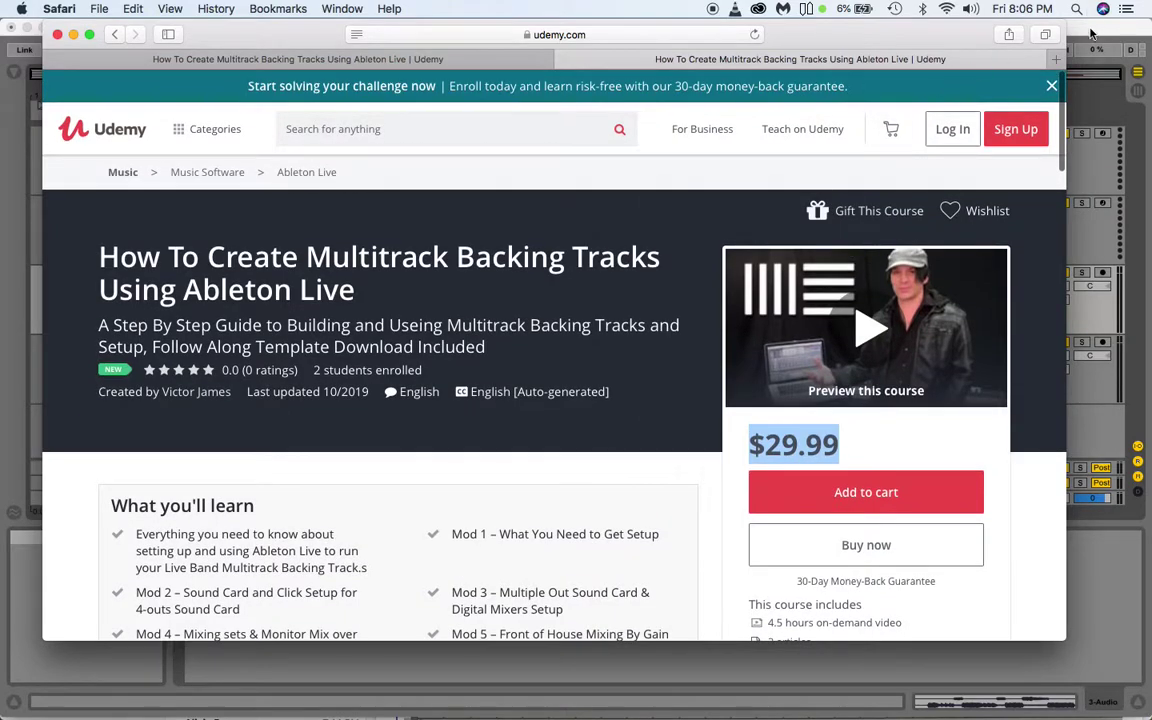
- Switch back to Ableton Live, audition the stereo clip on track 3 Audio at two points in its middle, and stop playback
left_click(1092, 34)
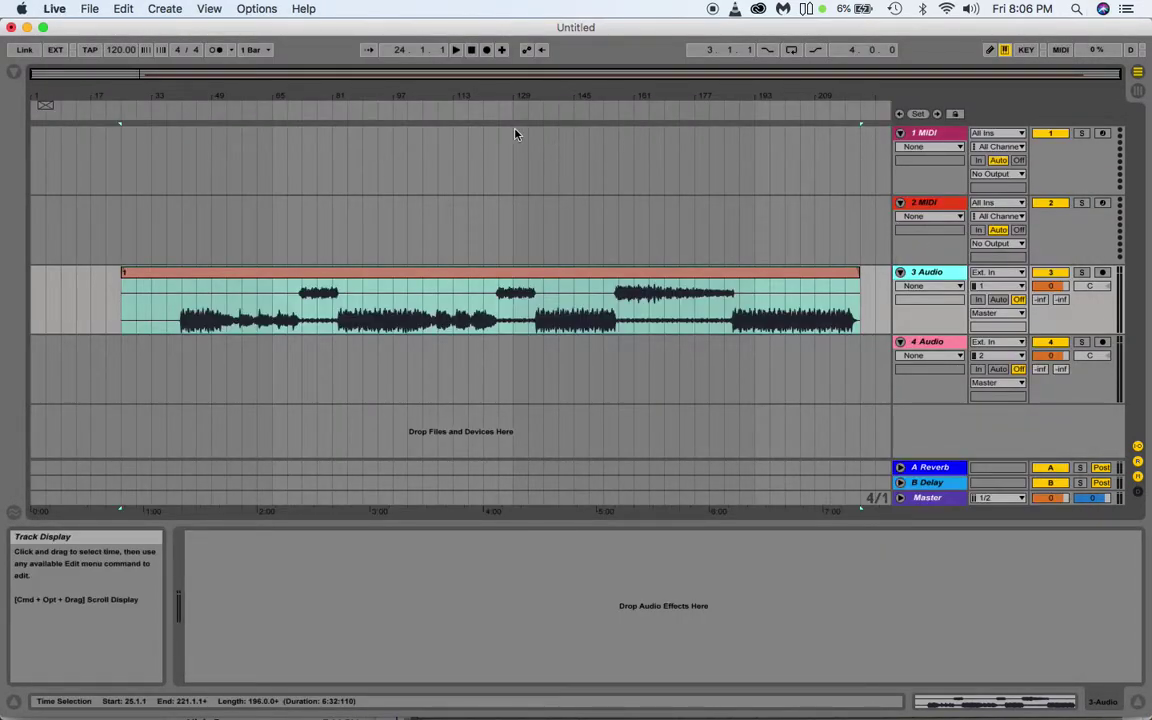
left_click(381, 110)
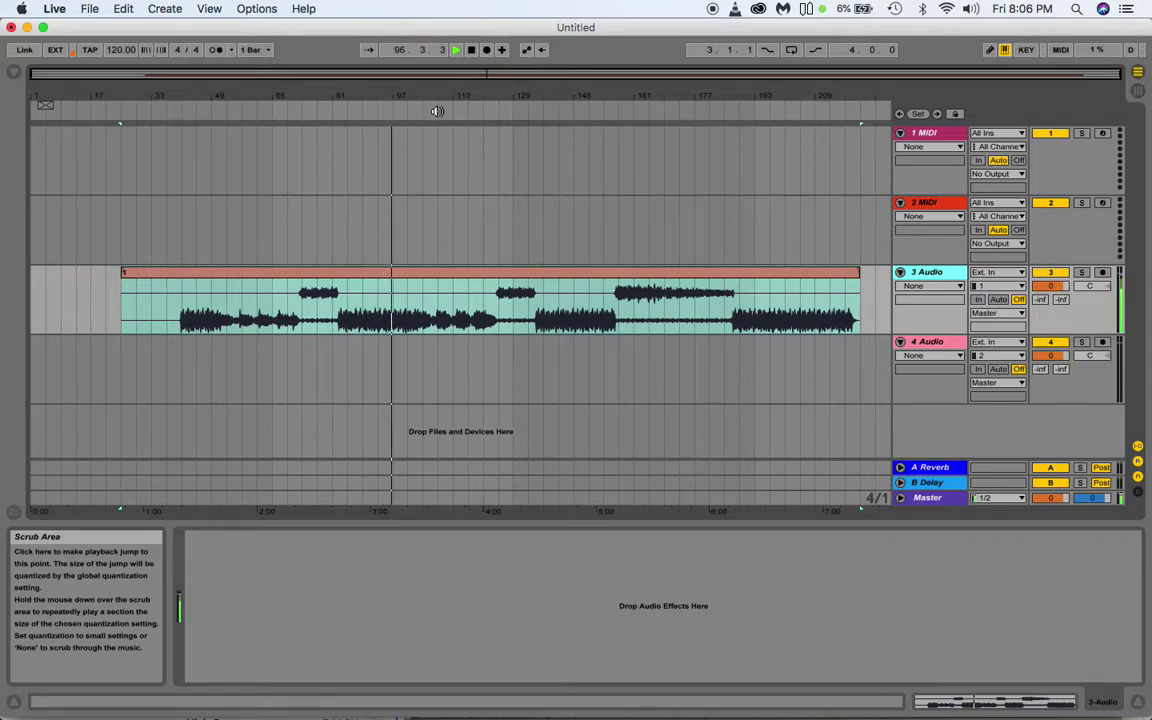
left_click(500, 112)
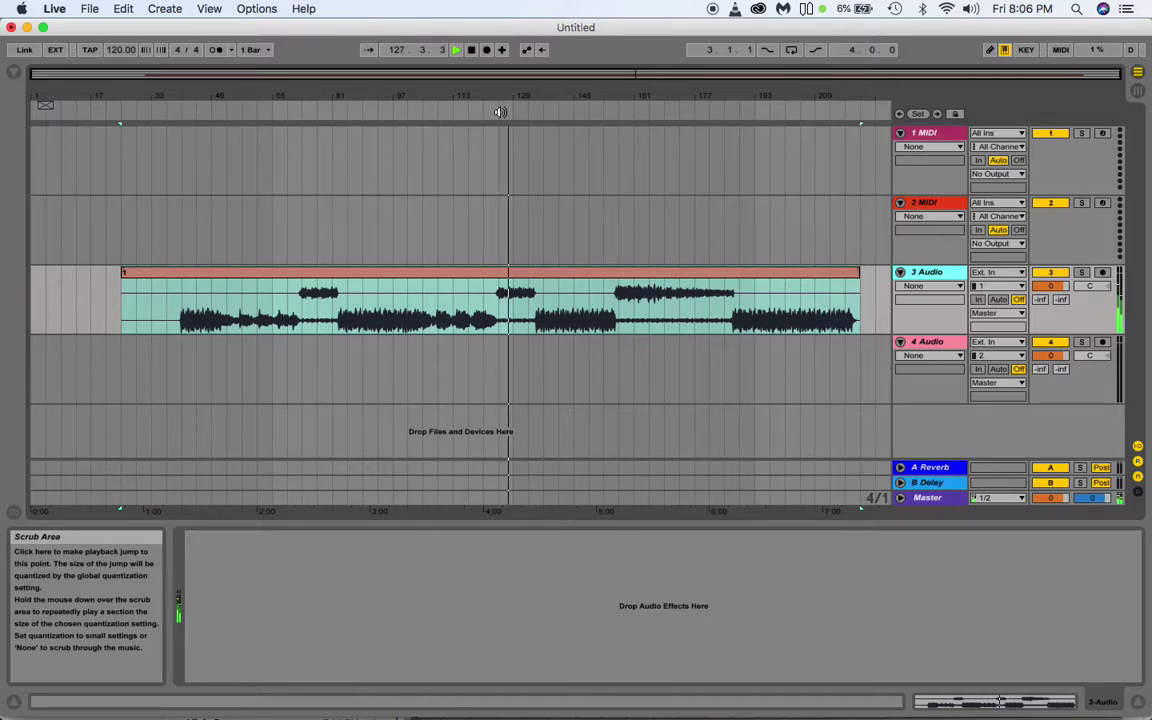
key("space")
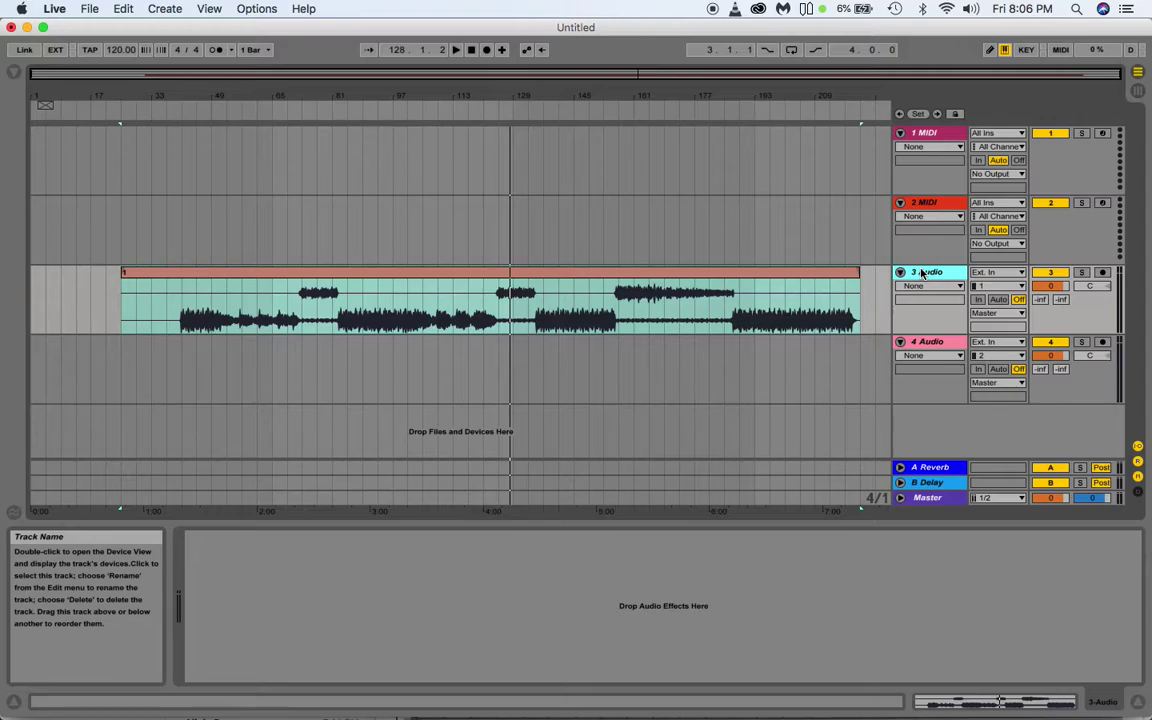
- Duplicate track 3 Audio with its clip and select the copy, track 4 Audio
key("super+d")
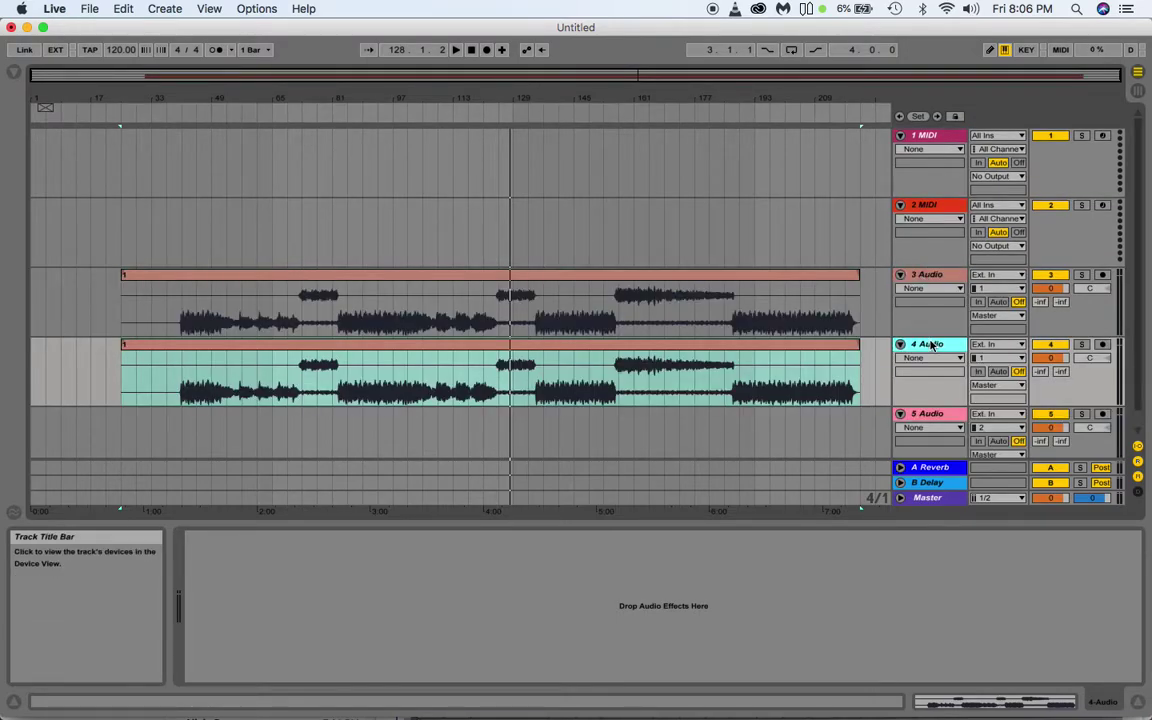
left_click(933, 280)
right_click(933, 277)
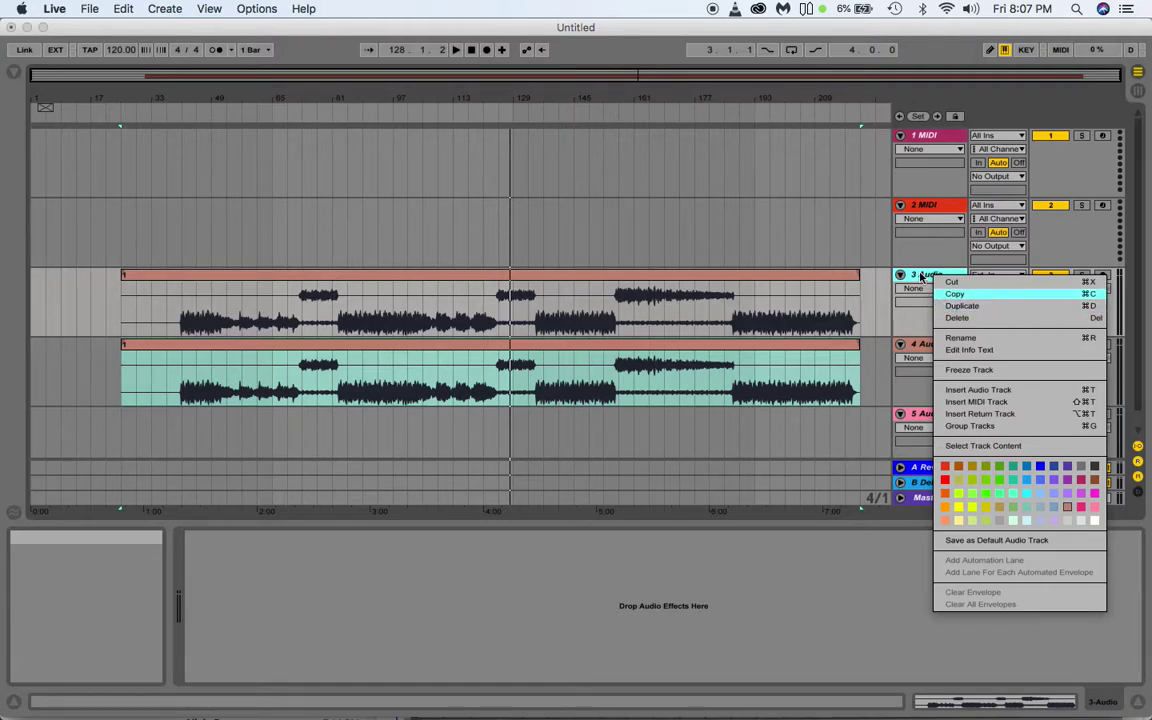
left_click(921, 277)
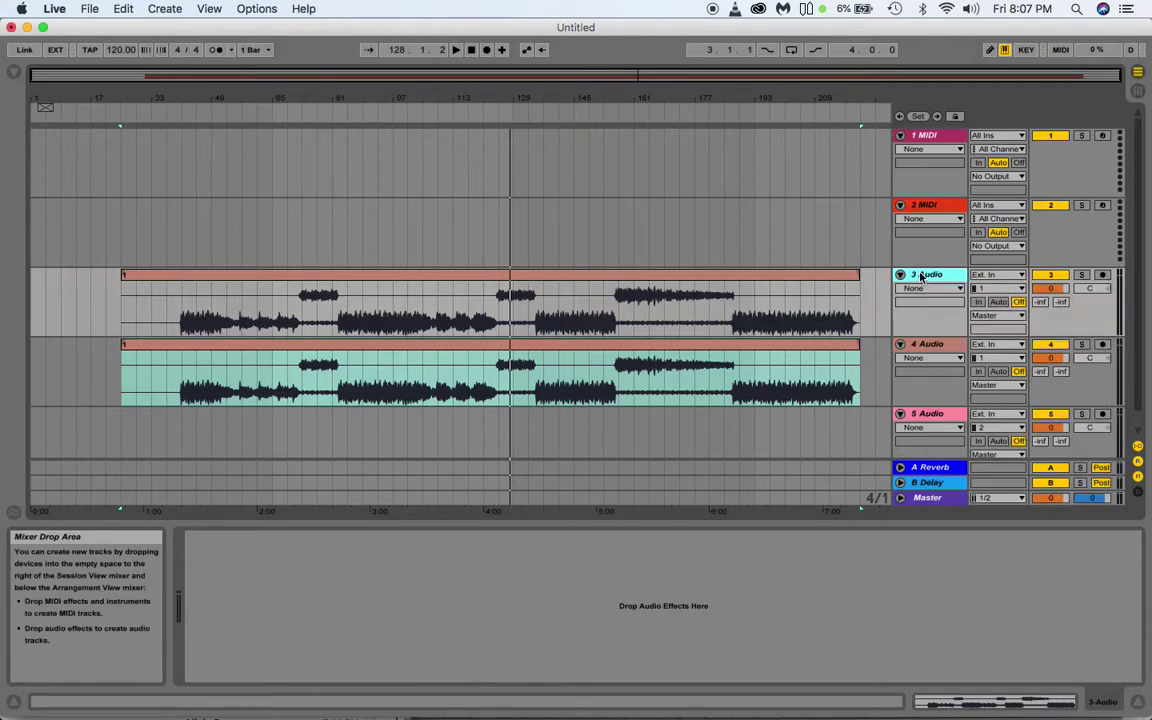
left_click(935, 347)
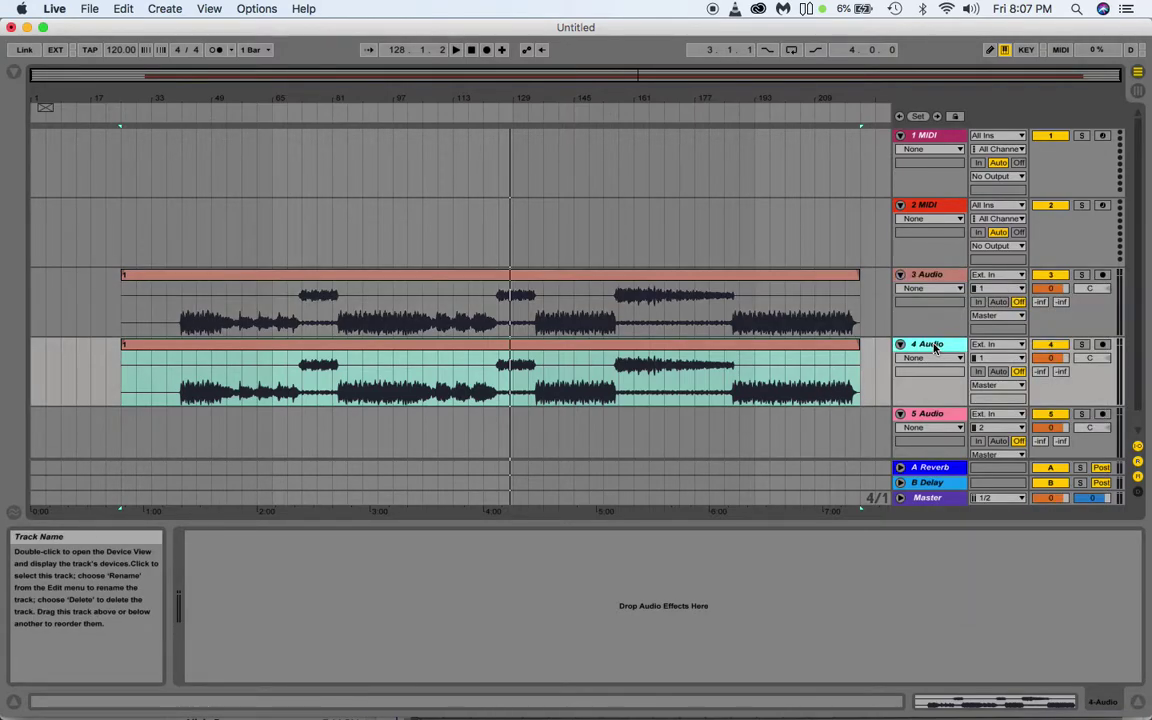
- Search the audio effects for "mono" and add the Utility preset Mono.adv to both 3 Audio and 4 Audio
left_click(14, 75)
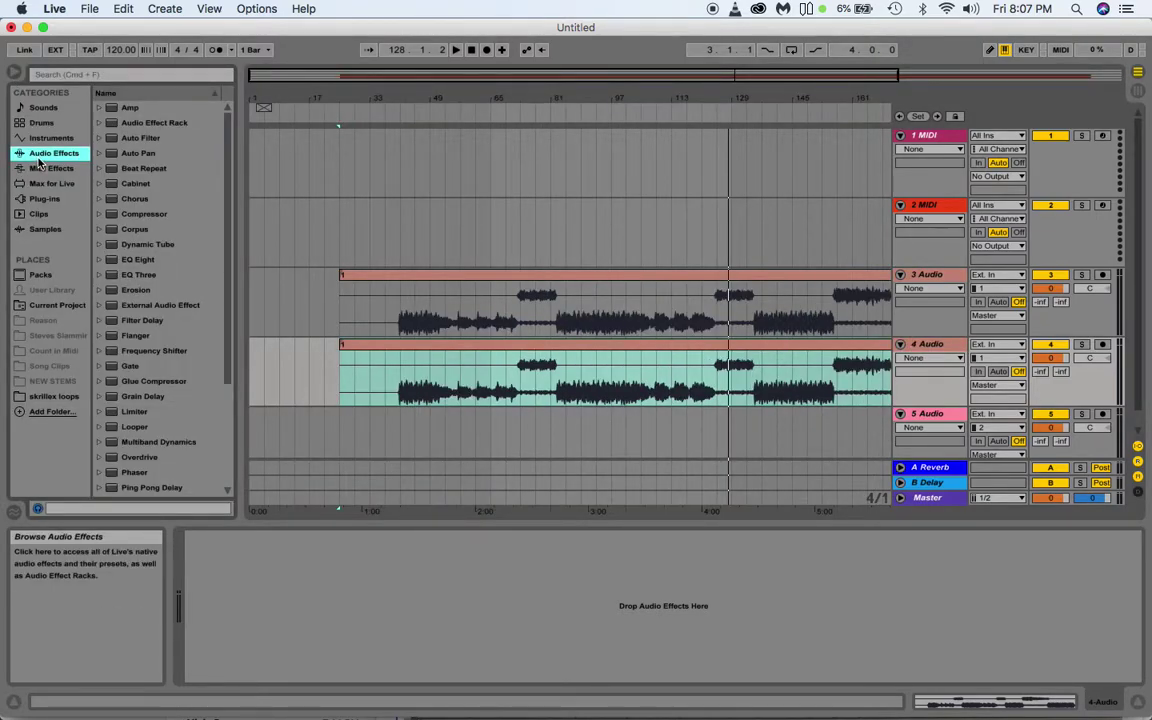
left_click(101, 75)
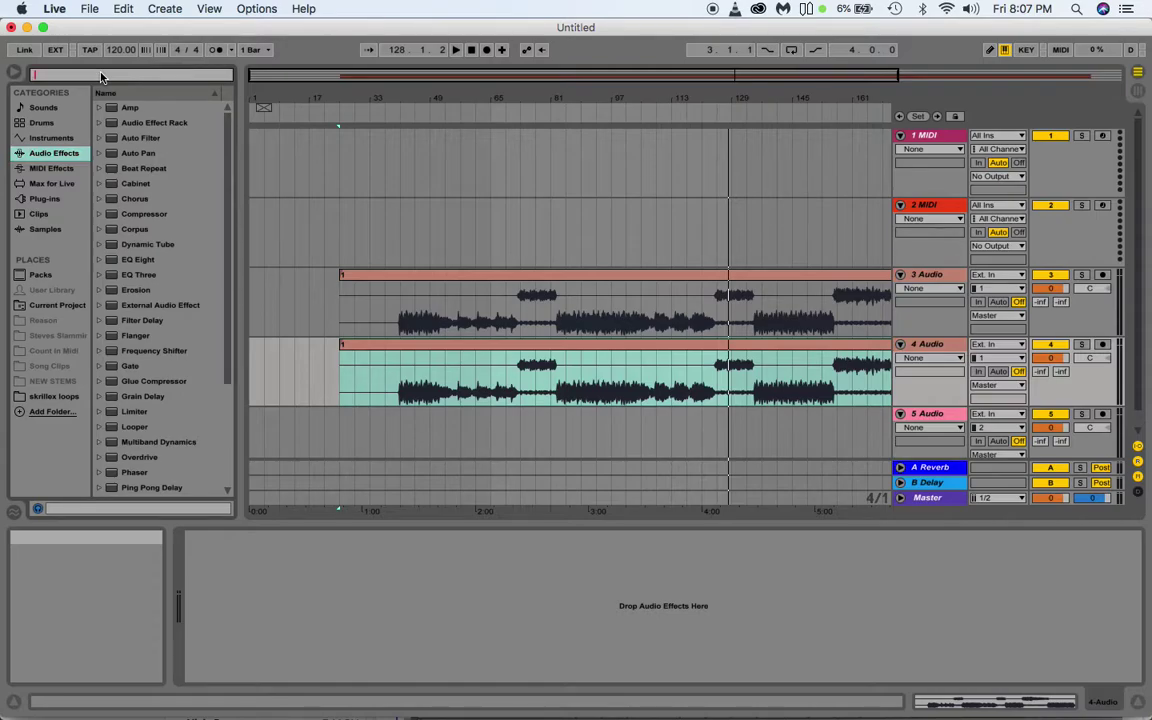
type("mono")
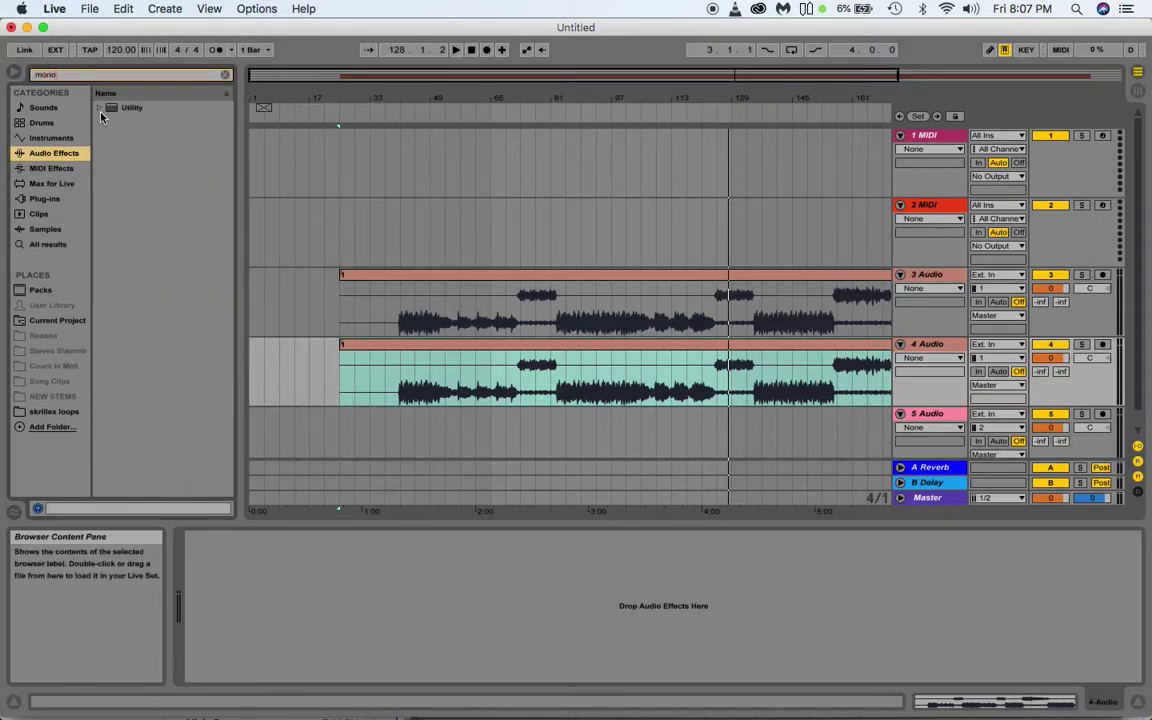
left_click(99, 108)
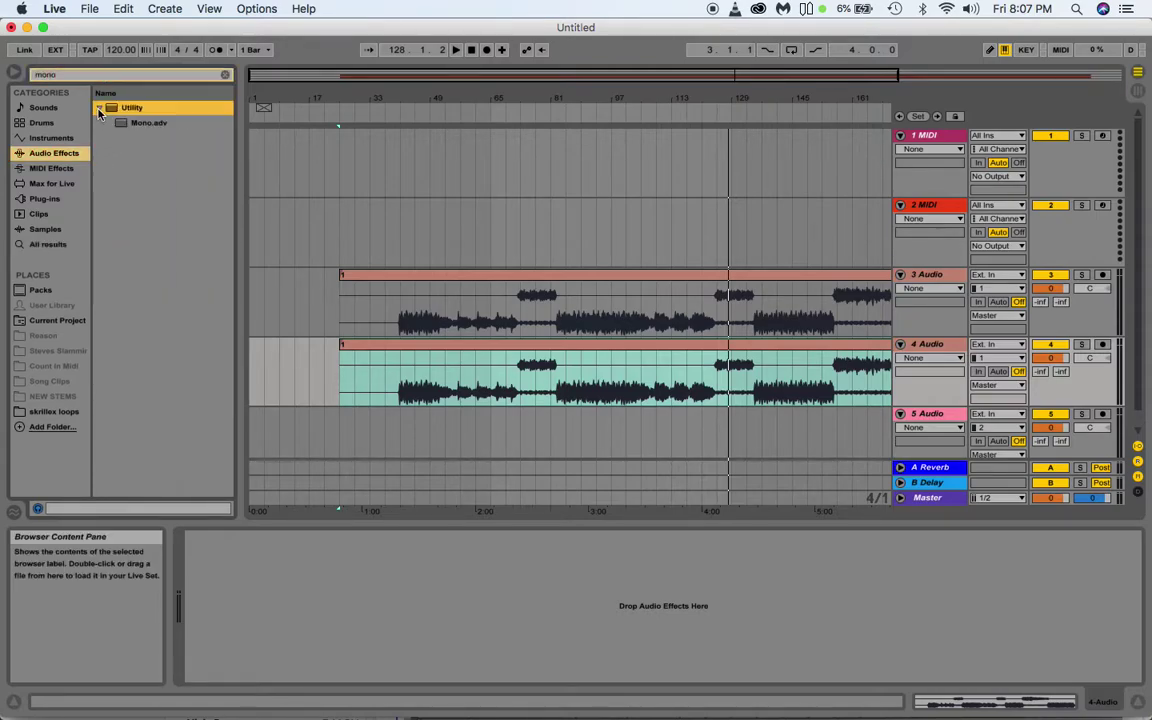
left_click(118, 124)
left_click_drag(395, 270, 643, 298)
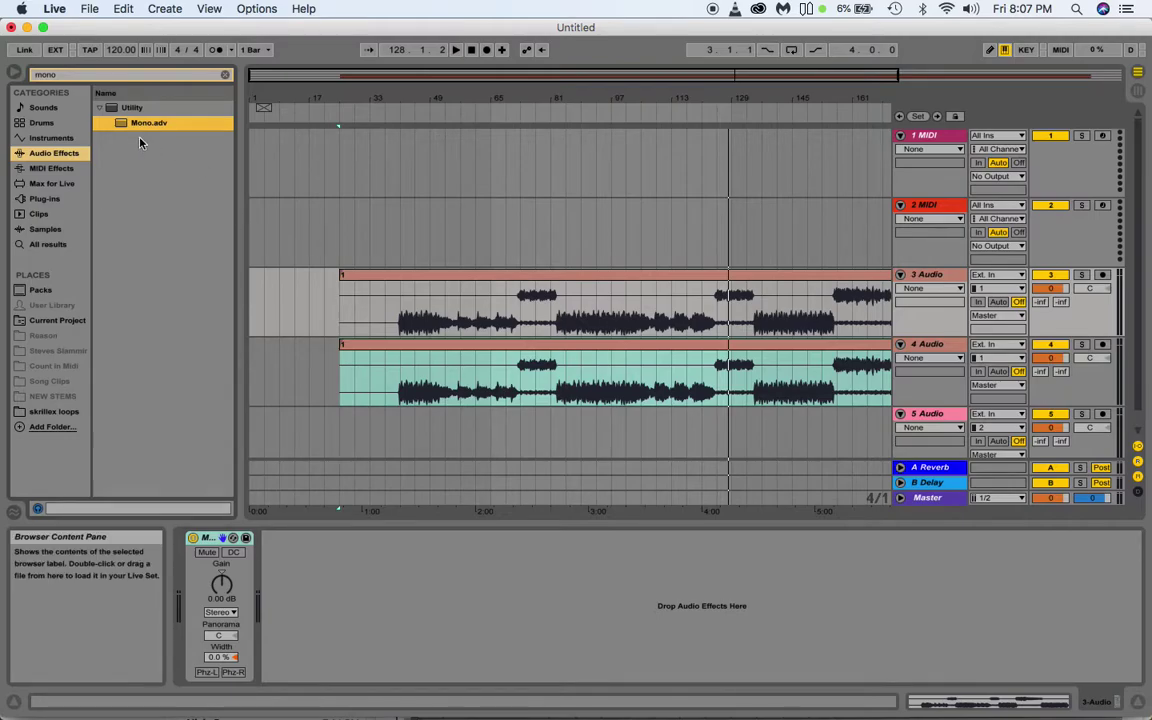
left_click_drag(119, 127, 486, 364)
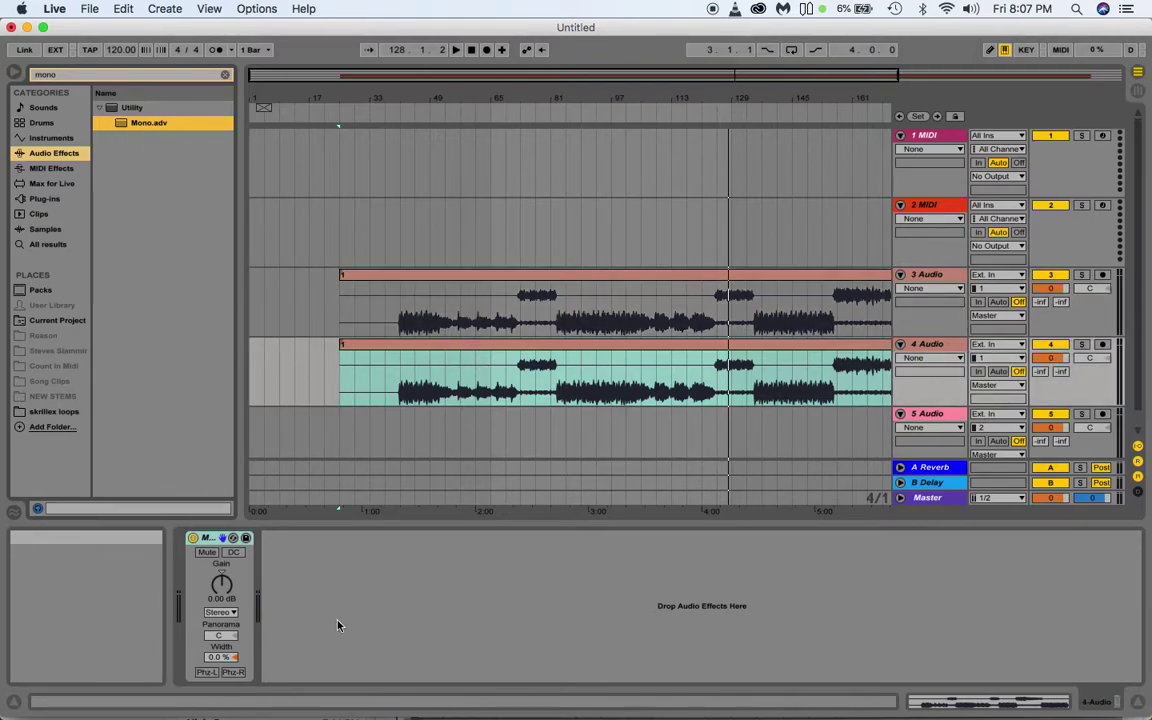
- Set the Utility channel mode to Left on 3 Audio and to Right on 4 Audio
left_click(937, 279)
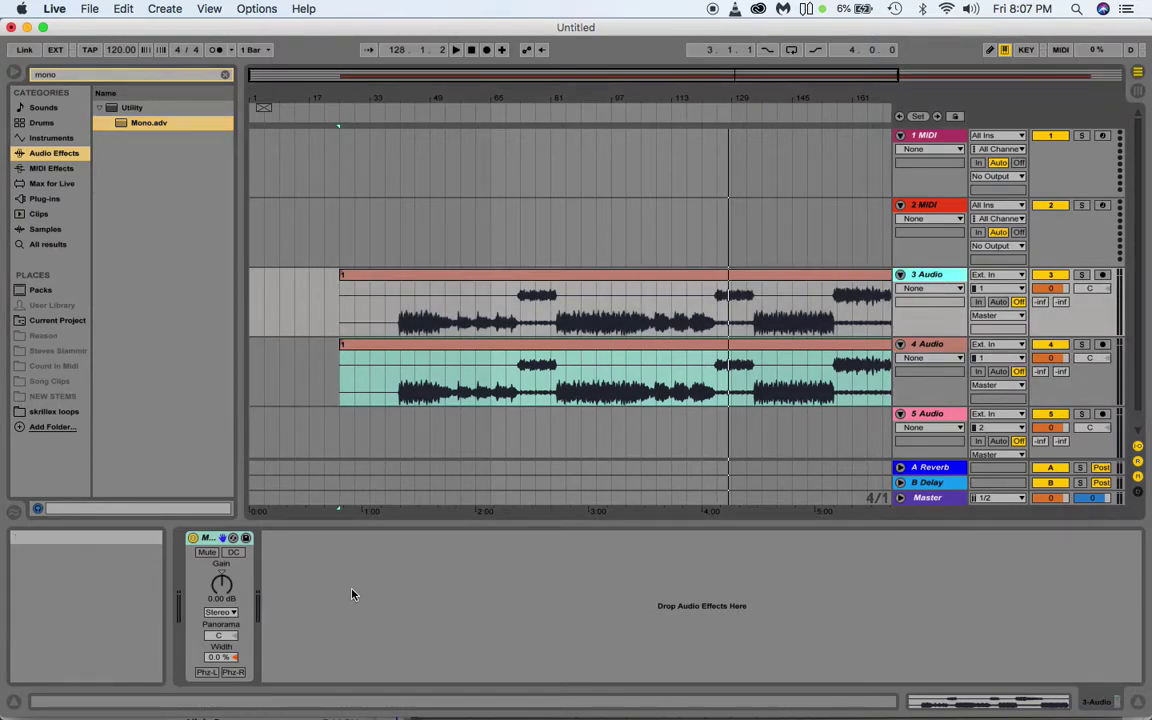
left_click(233, 613)
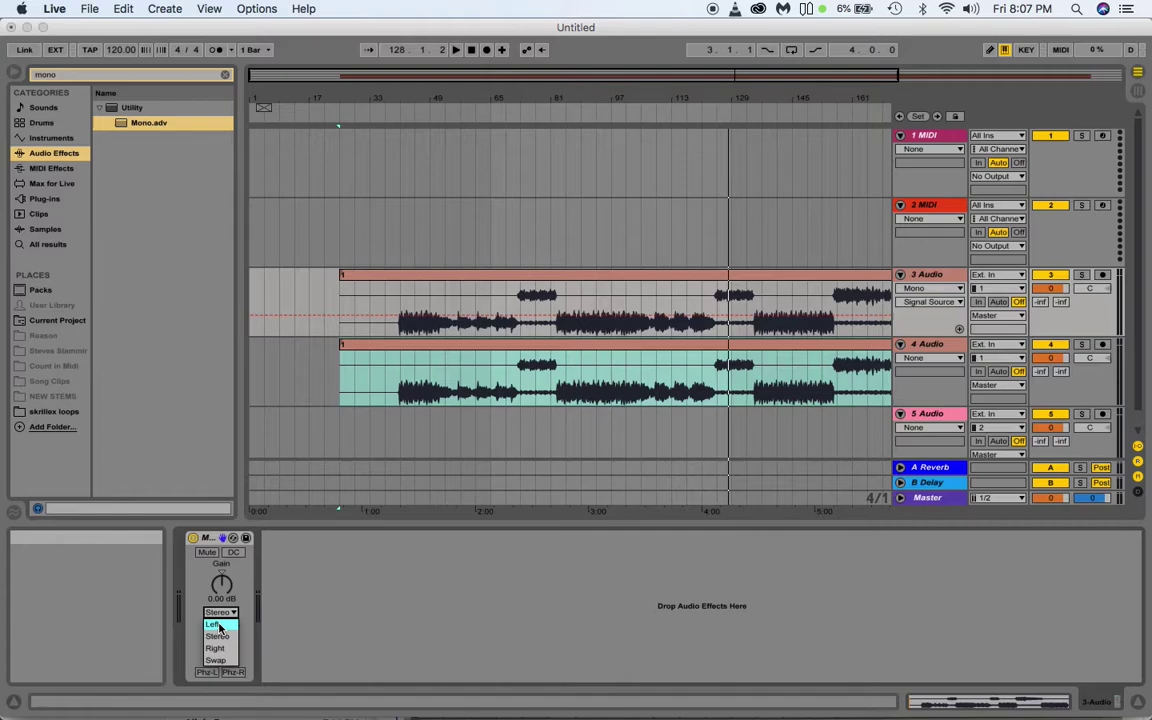
left_click(219, 626)
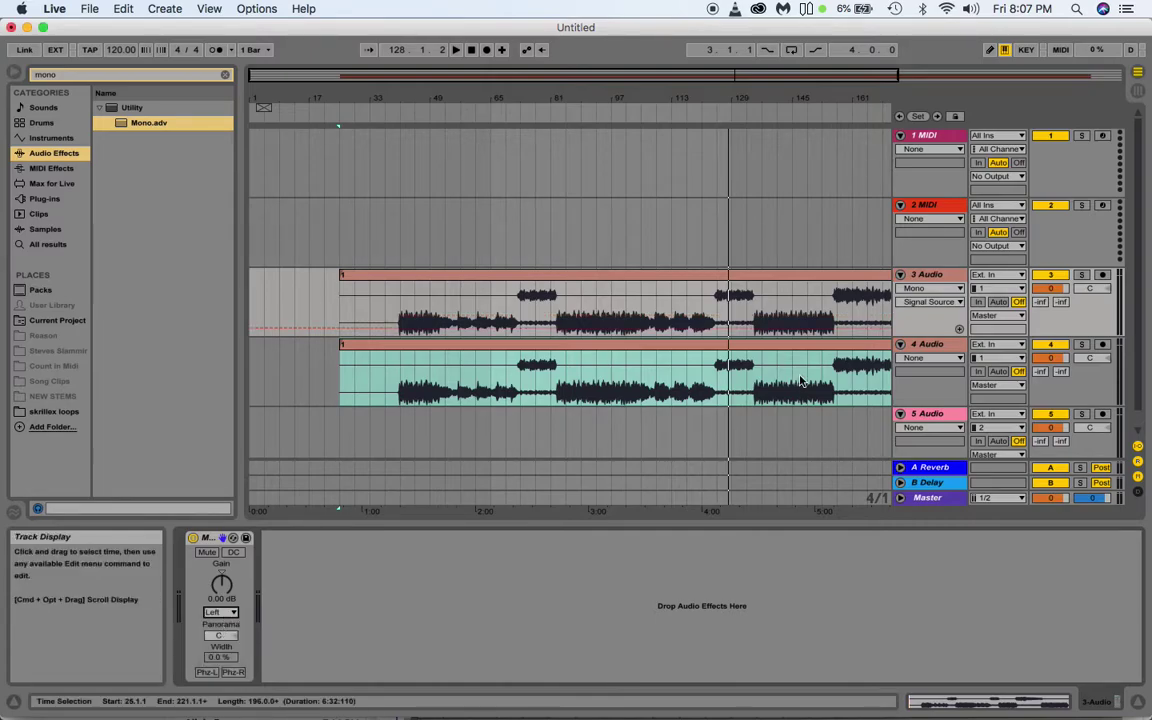
left_click(940, 347)
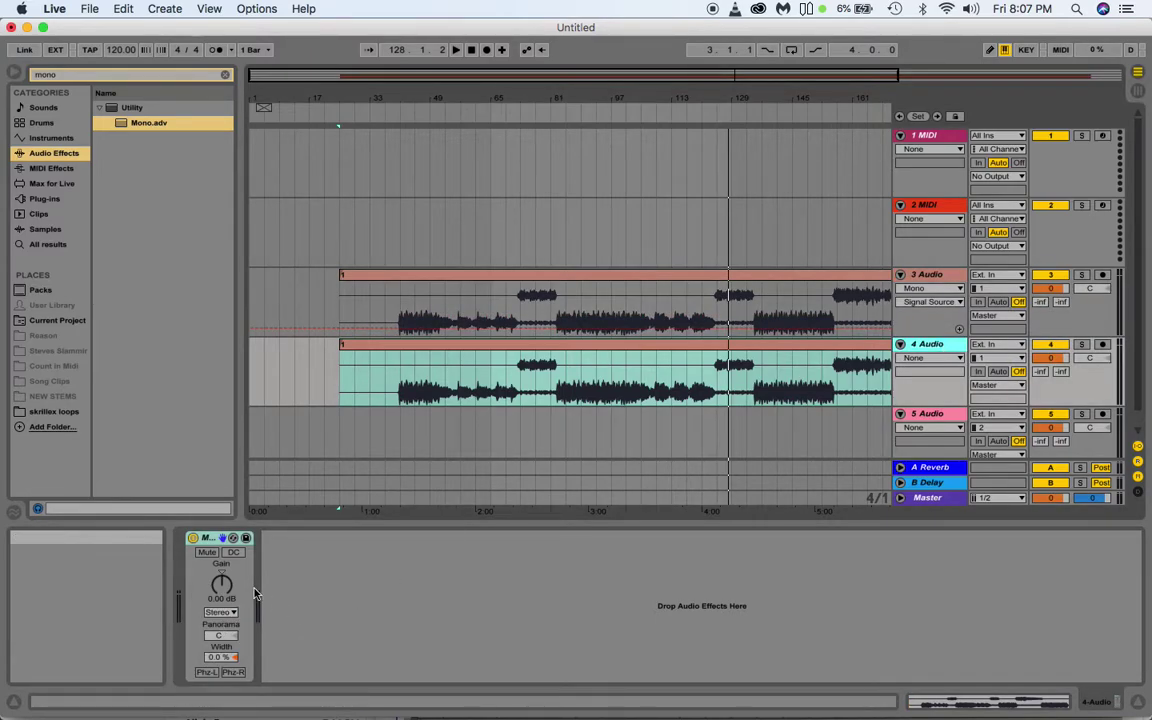
left_click(221, 612)
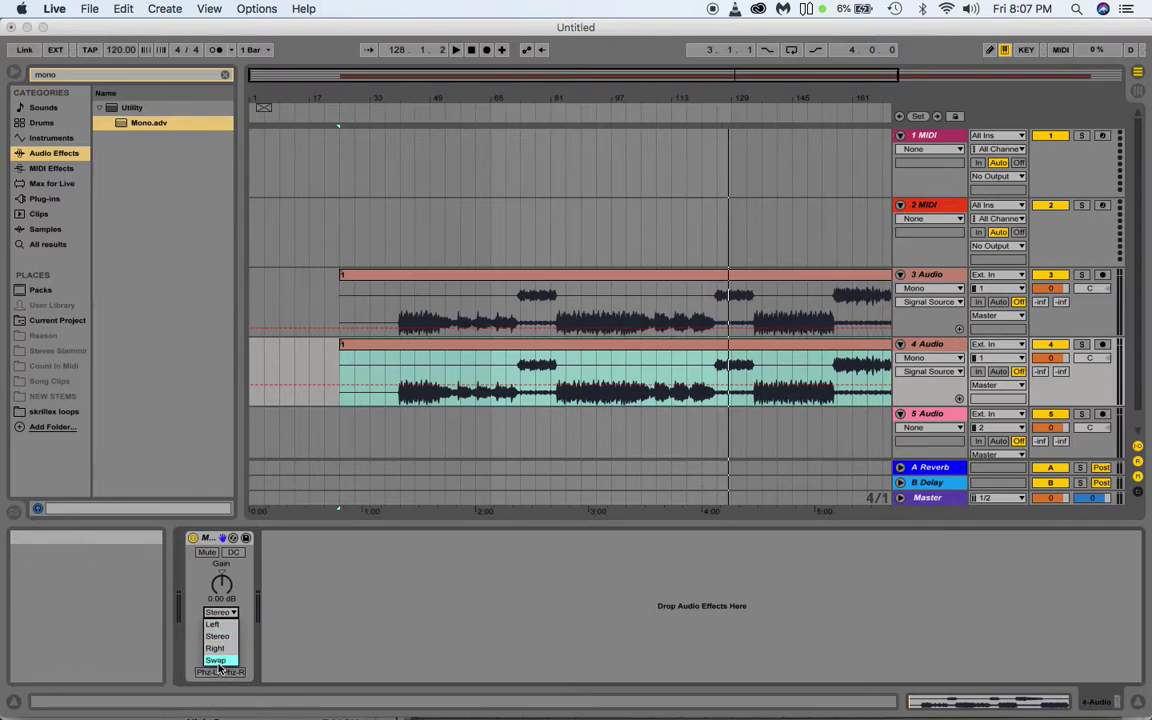
left_click(216, 648)
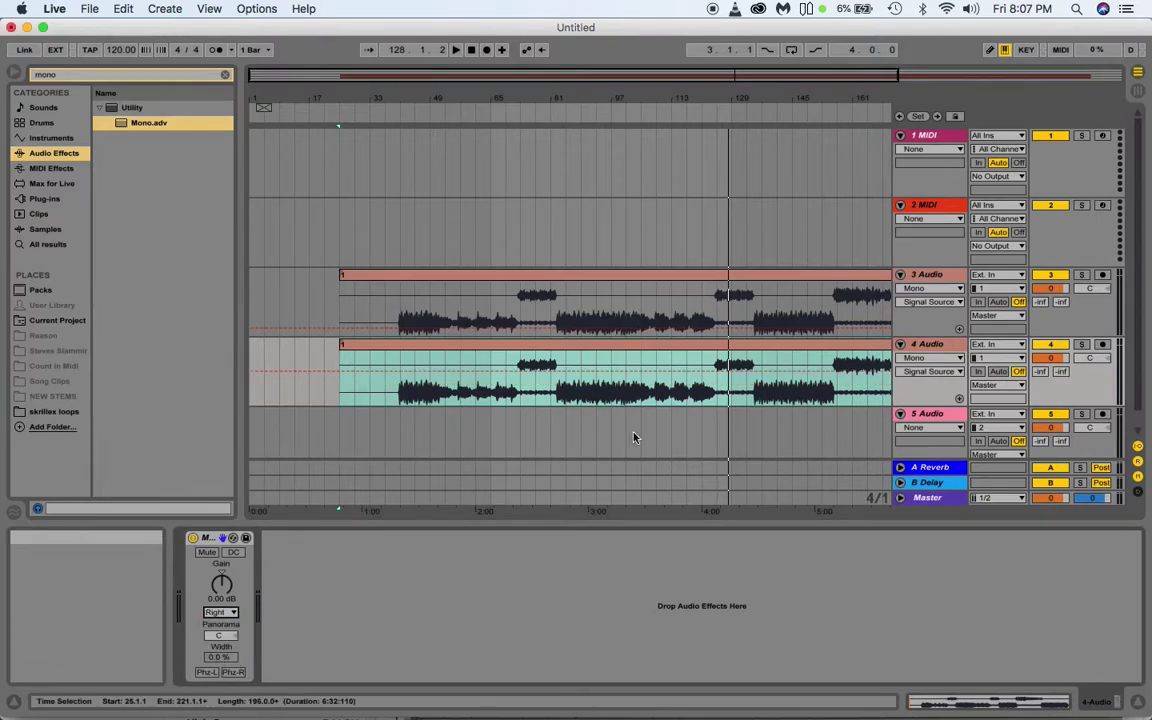
- Audition both audio tracks from bar 49 and from bar 73, stopping playback after each
left_click(429, 390)
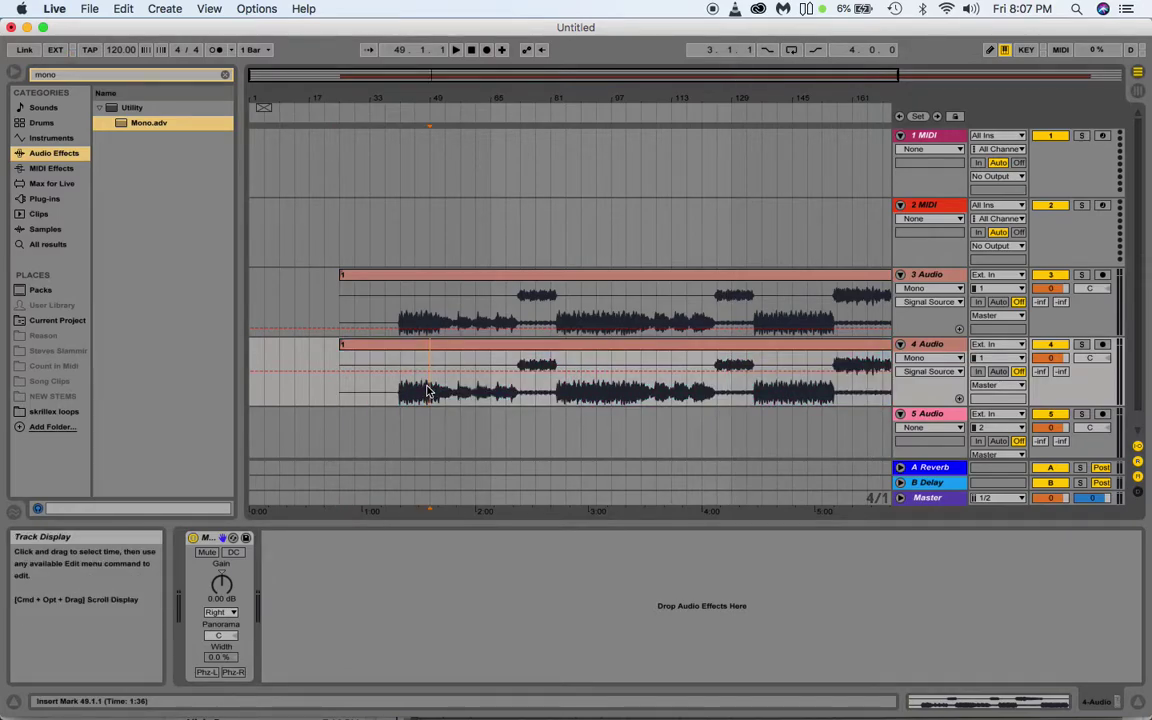
key("space")
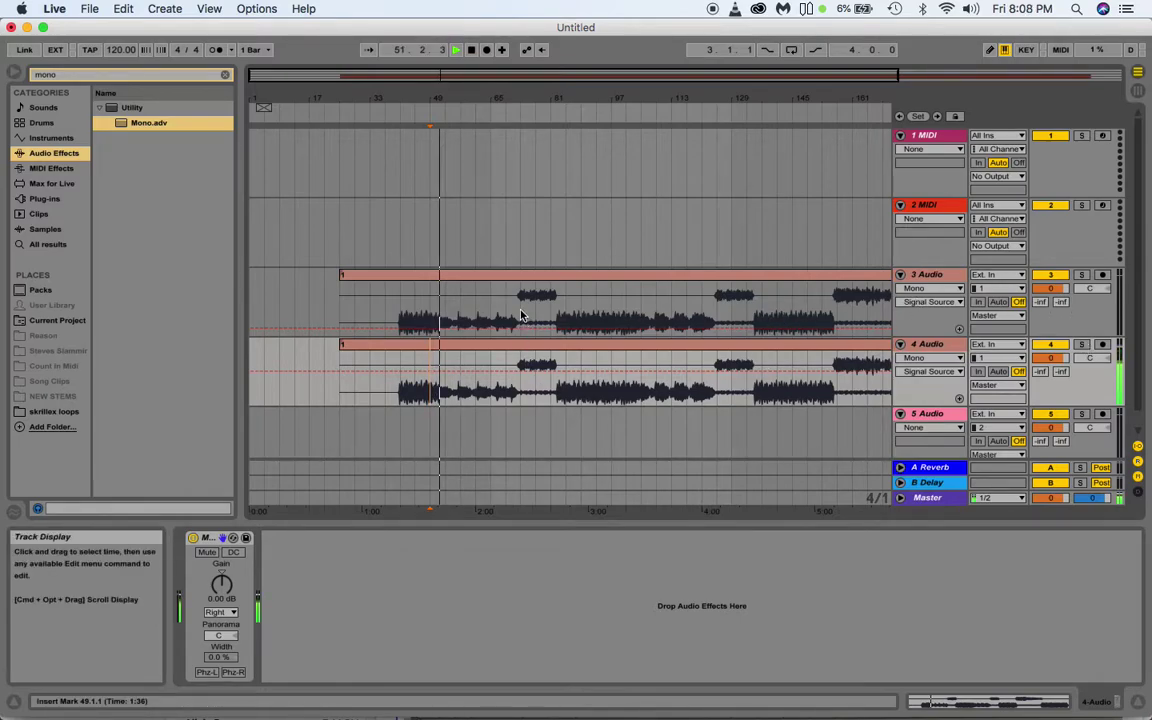
key("space")
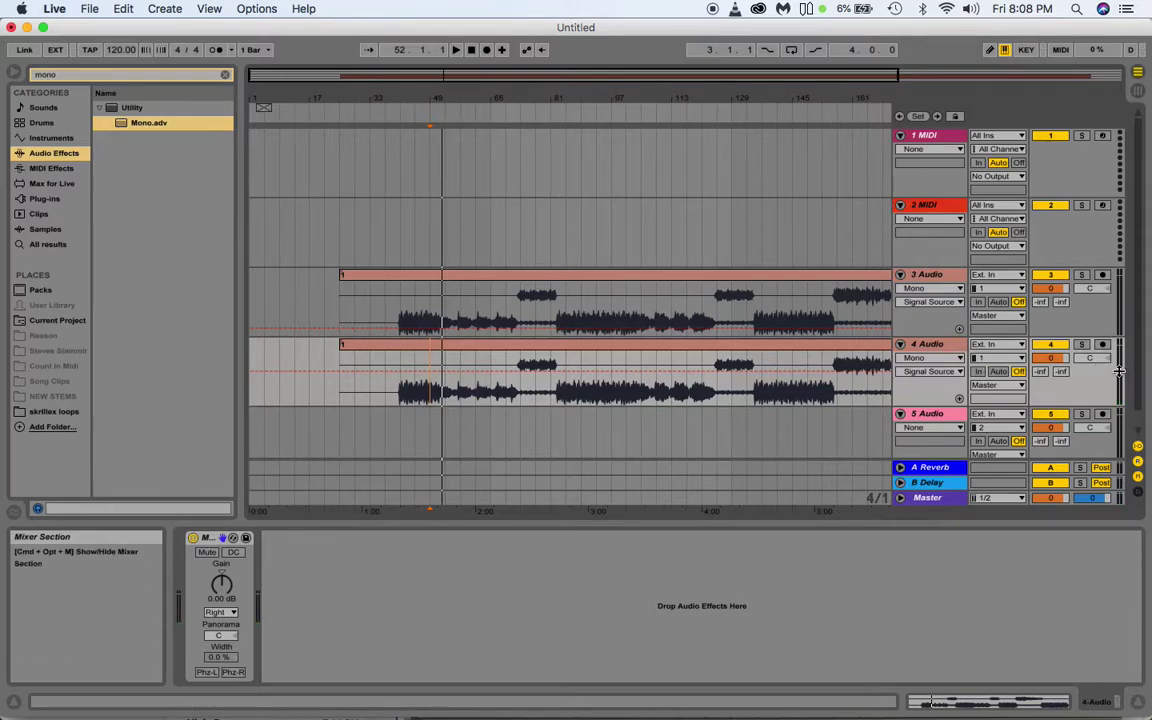
left_click(519, 388)
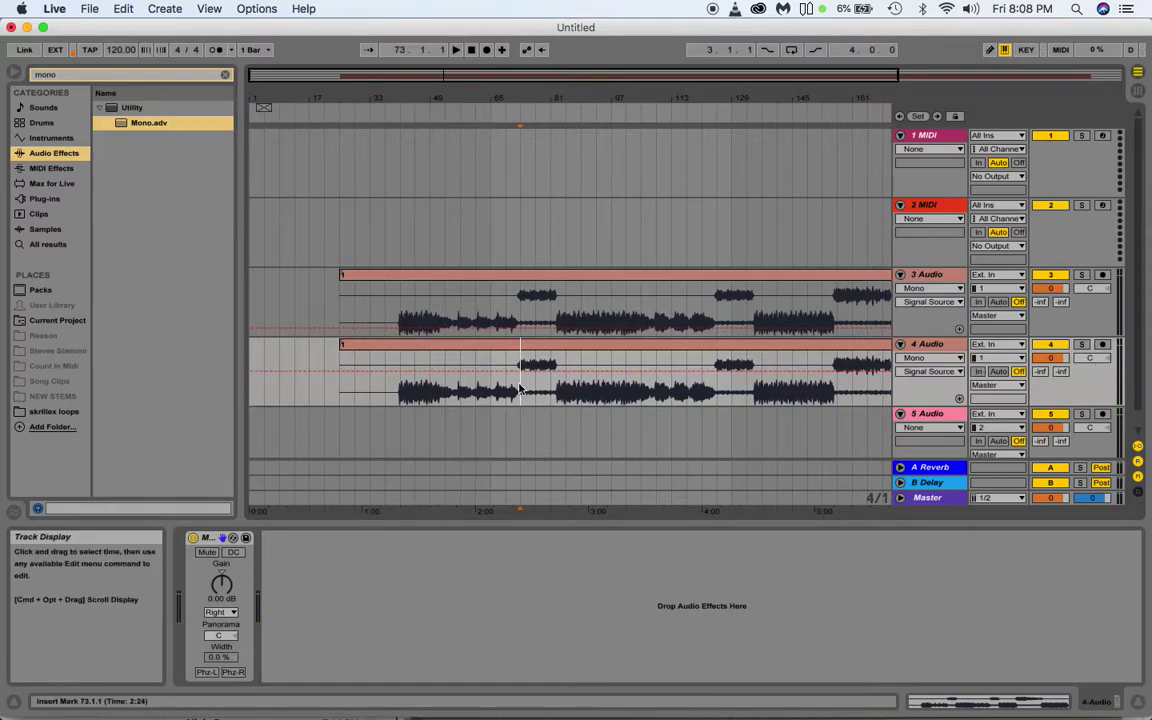
key("space")
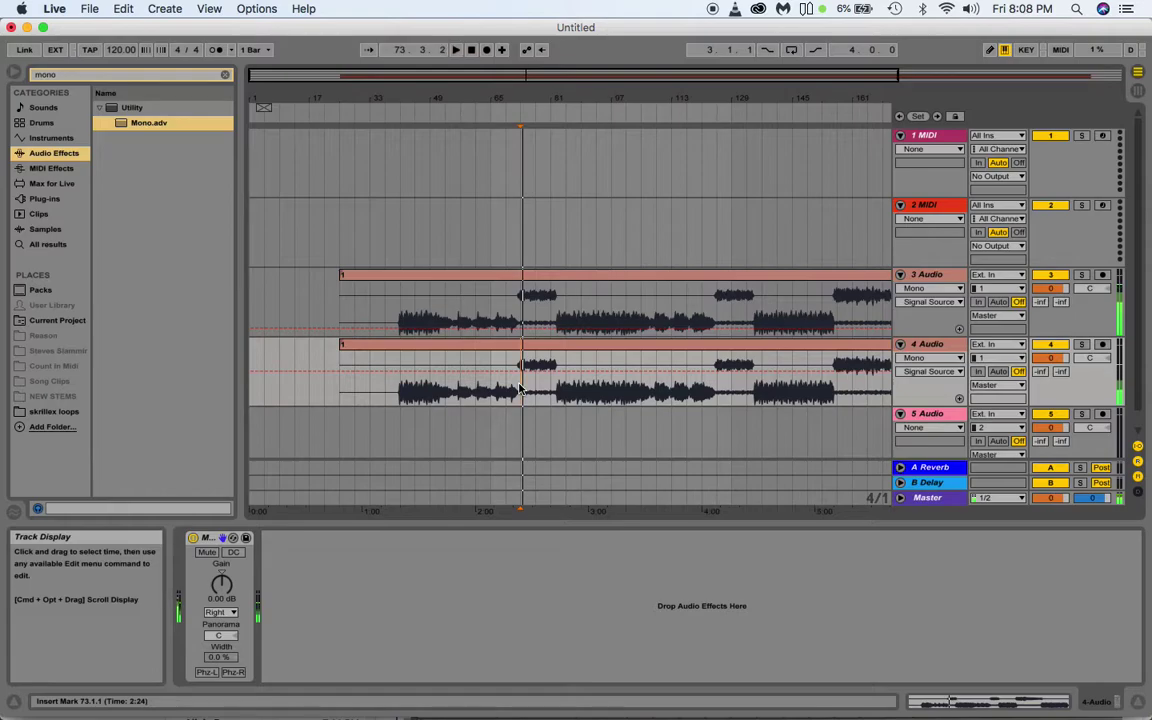
- Mute 3 Audio and play the section around bar 73 to hear 4 Audio alone
left_click_drag(531, 98, 525, 120)
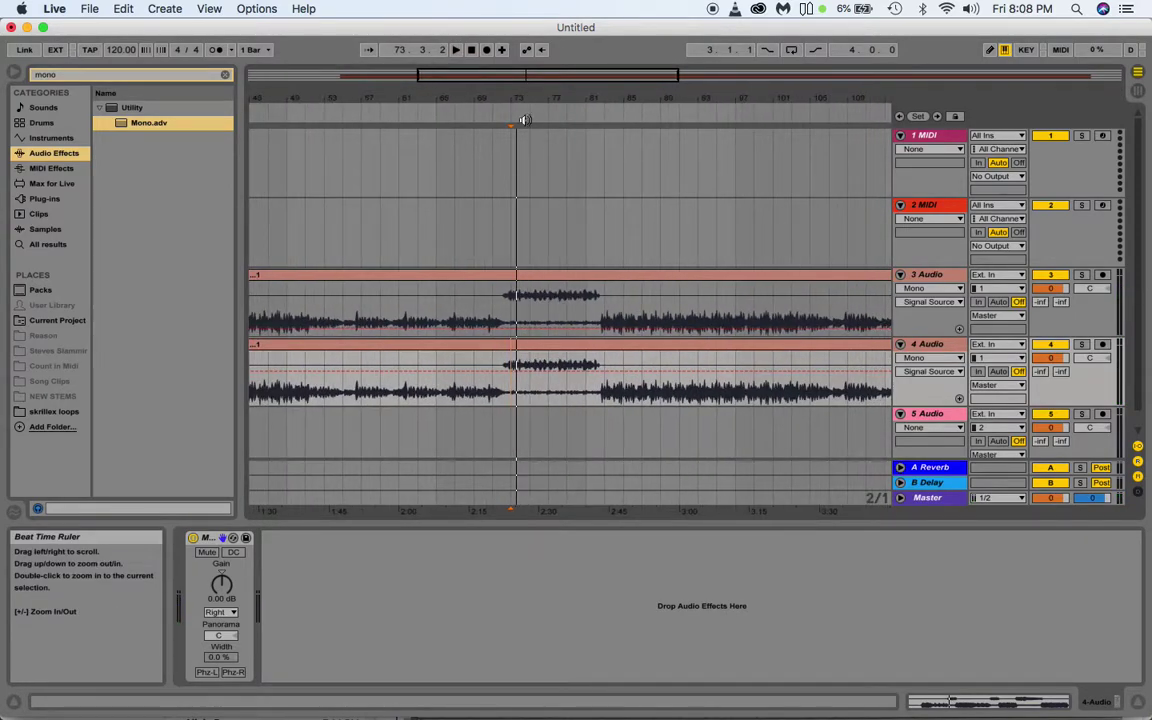
left_click(1052, 275)
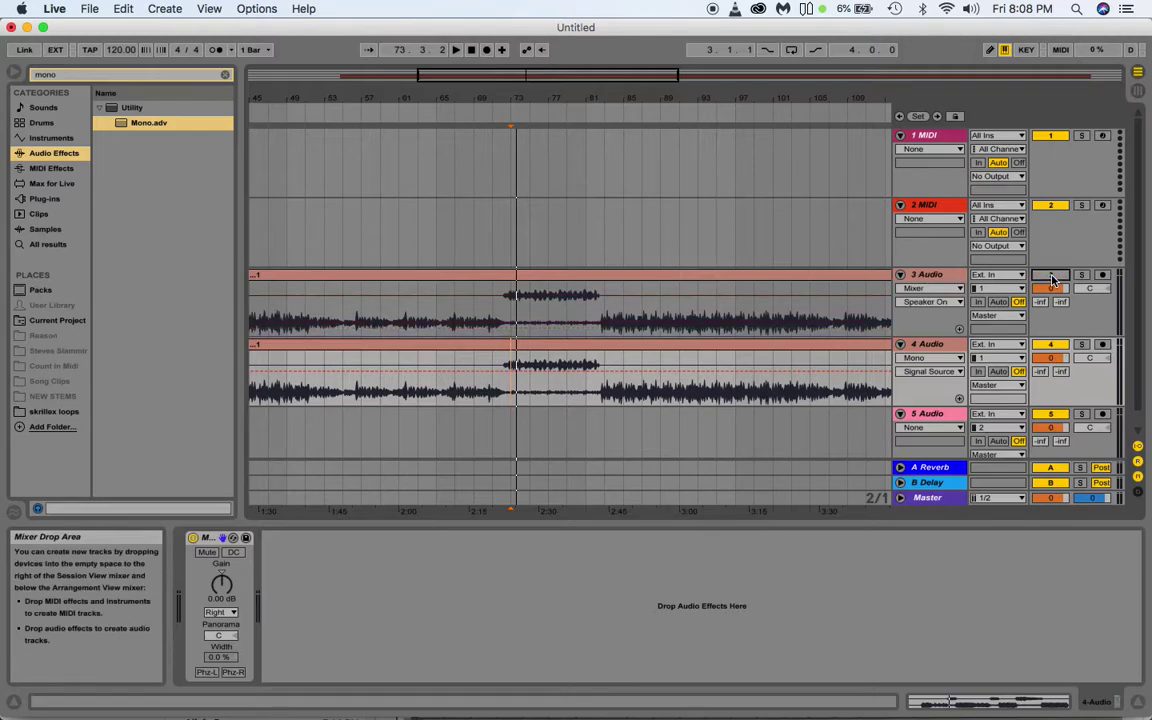
left_click(495, 116)
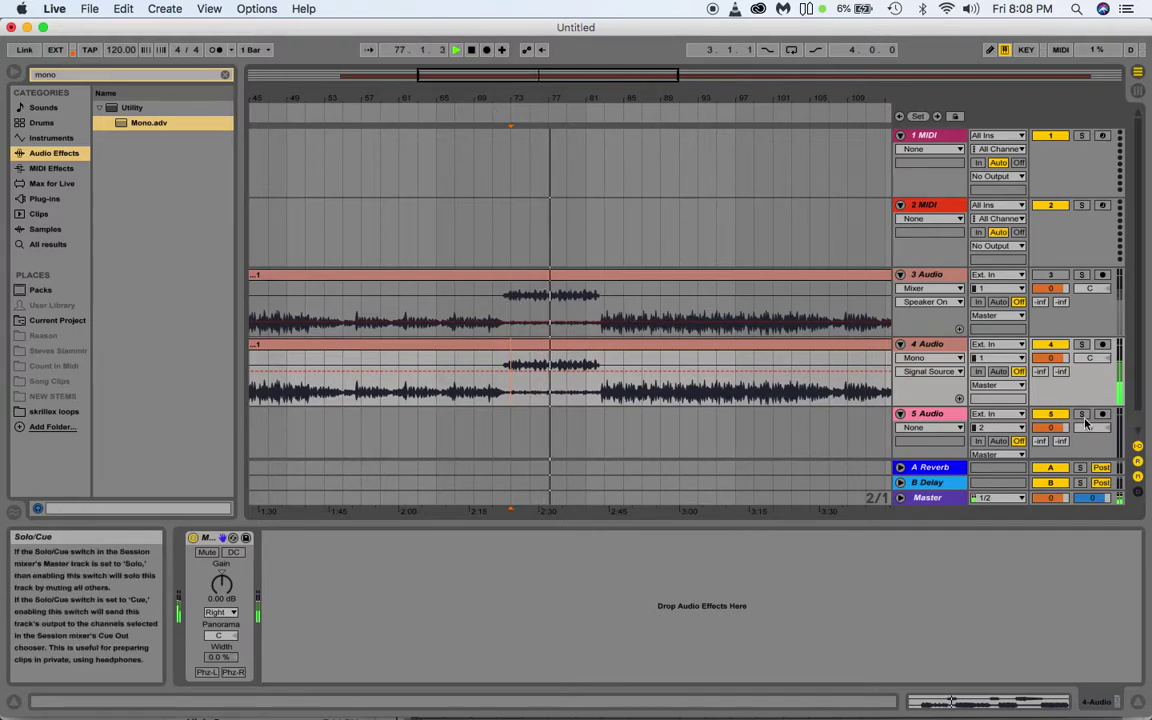
- Mute 4 Audio and reactivate 3 Audio, replay from about bar 73, briefly bring 4 Audio back in, mute it again and stop playback
left_click(1051, 346)
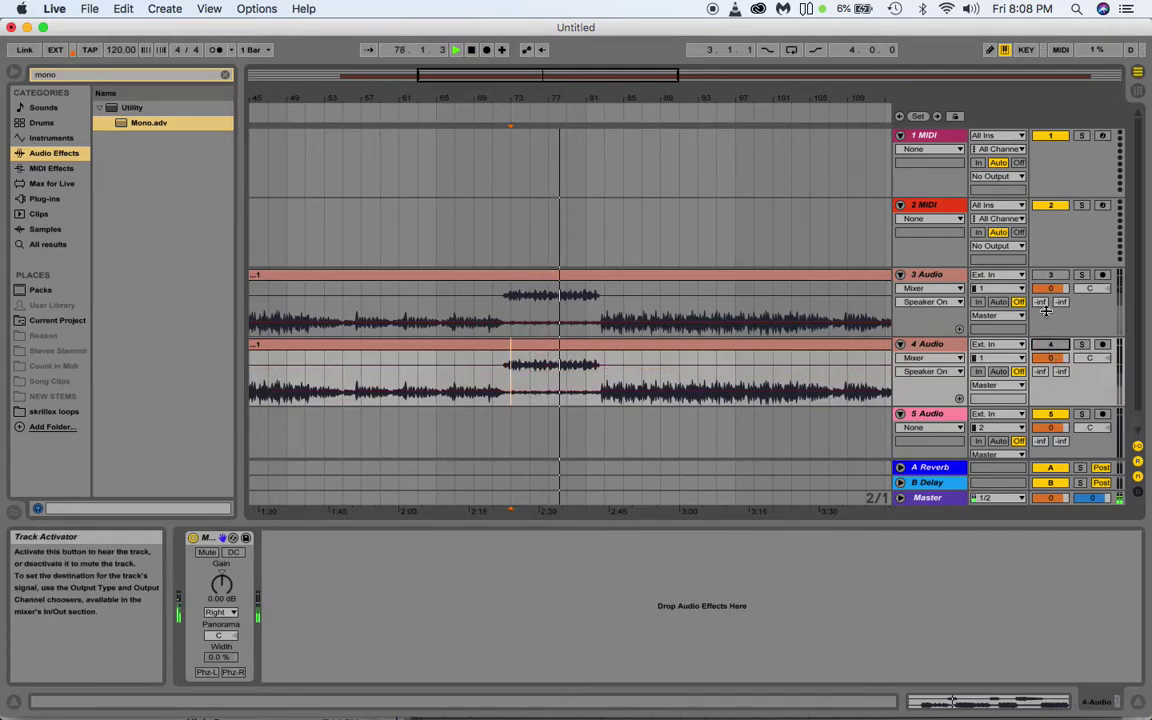
left_click(1050, 275)
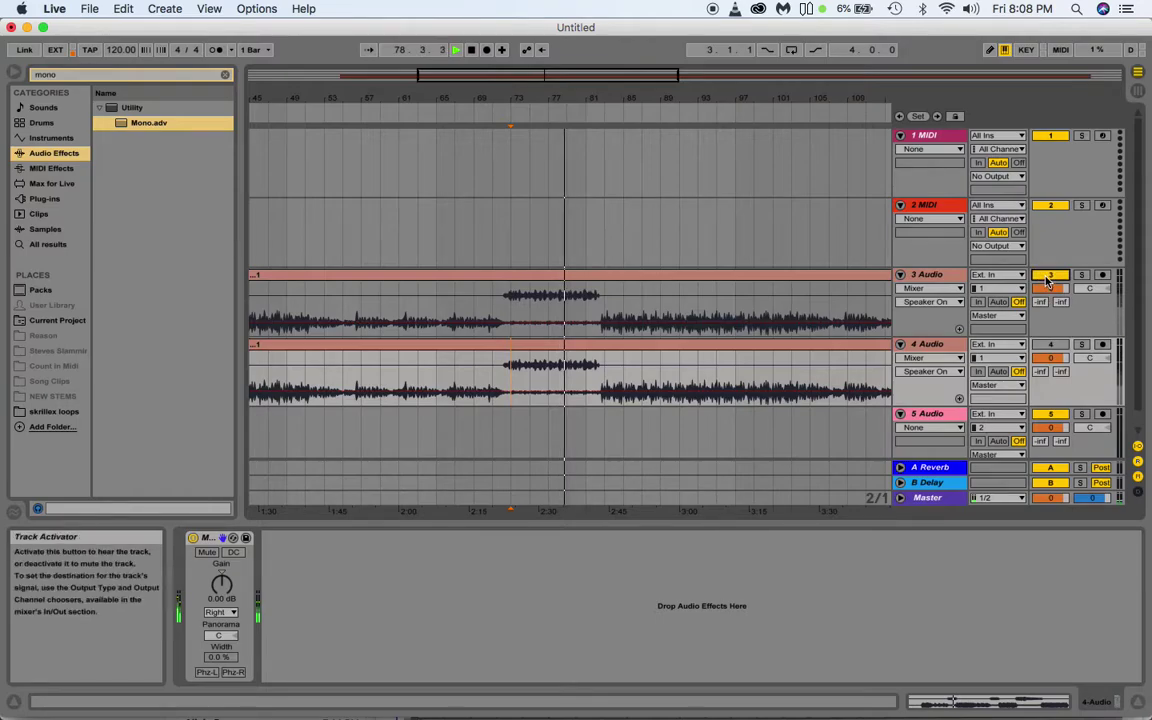
left_click(507, 110)
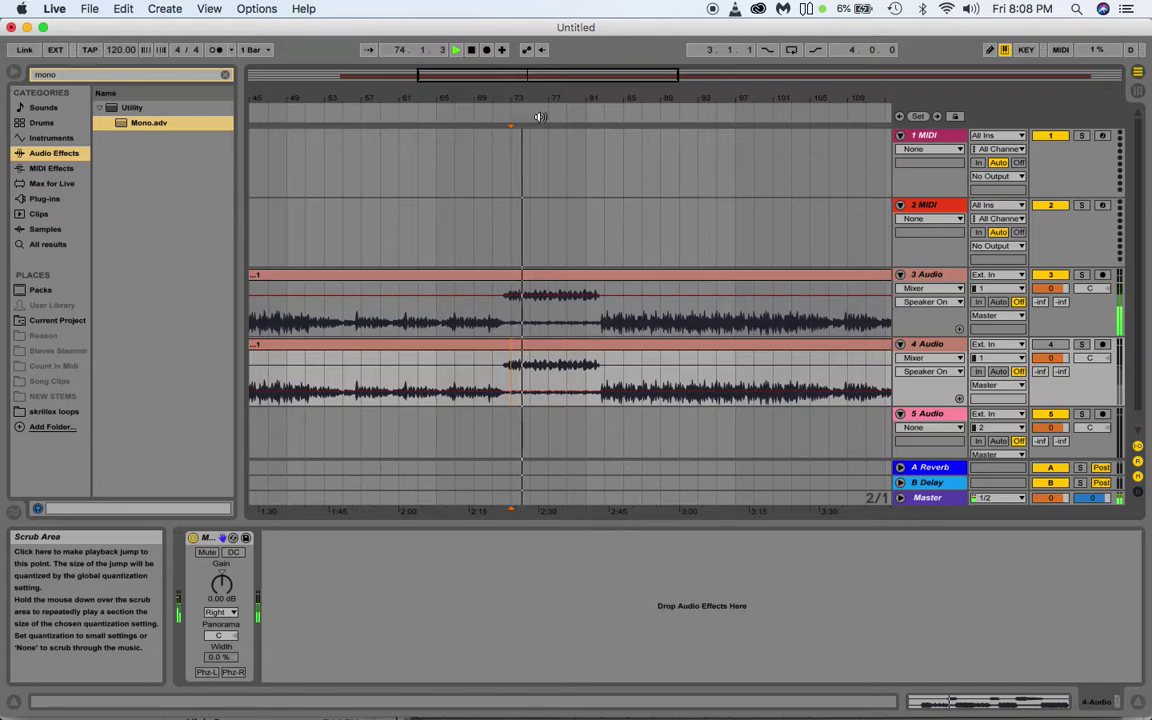
left_click(1055, 345)
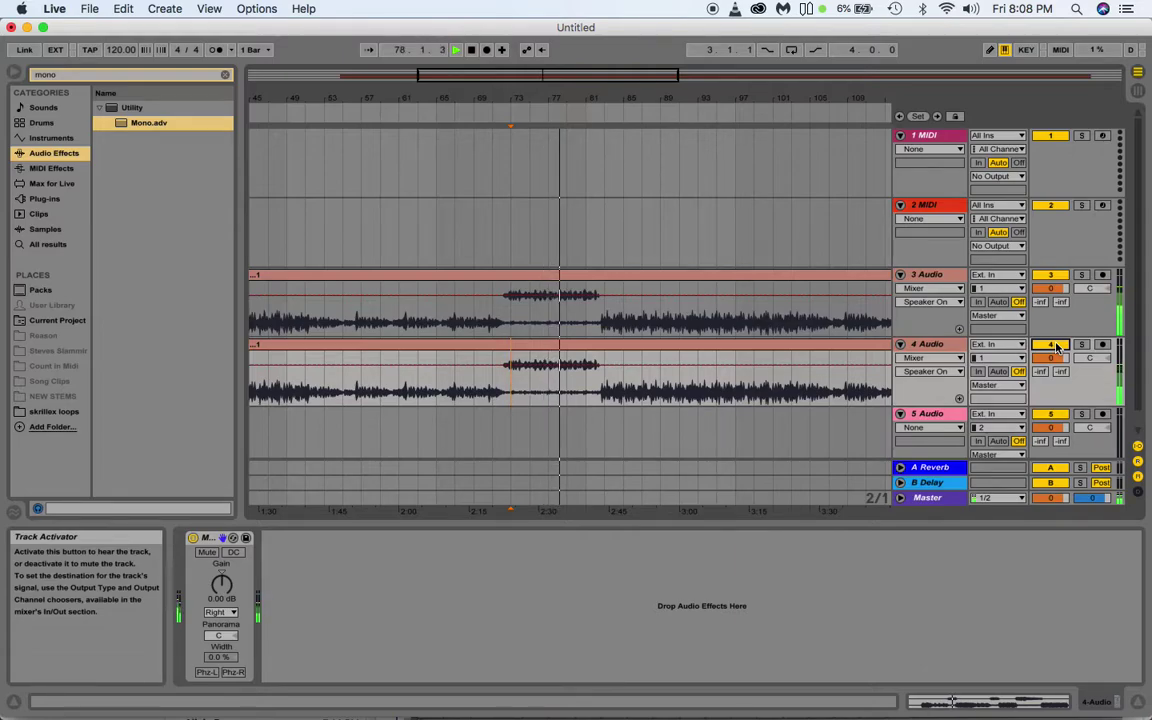
left_click(1050, 345)
key("space")
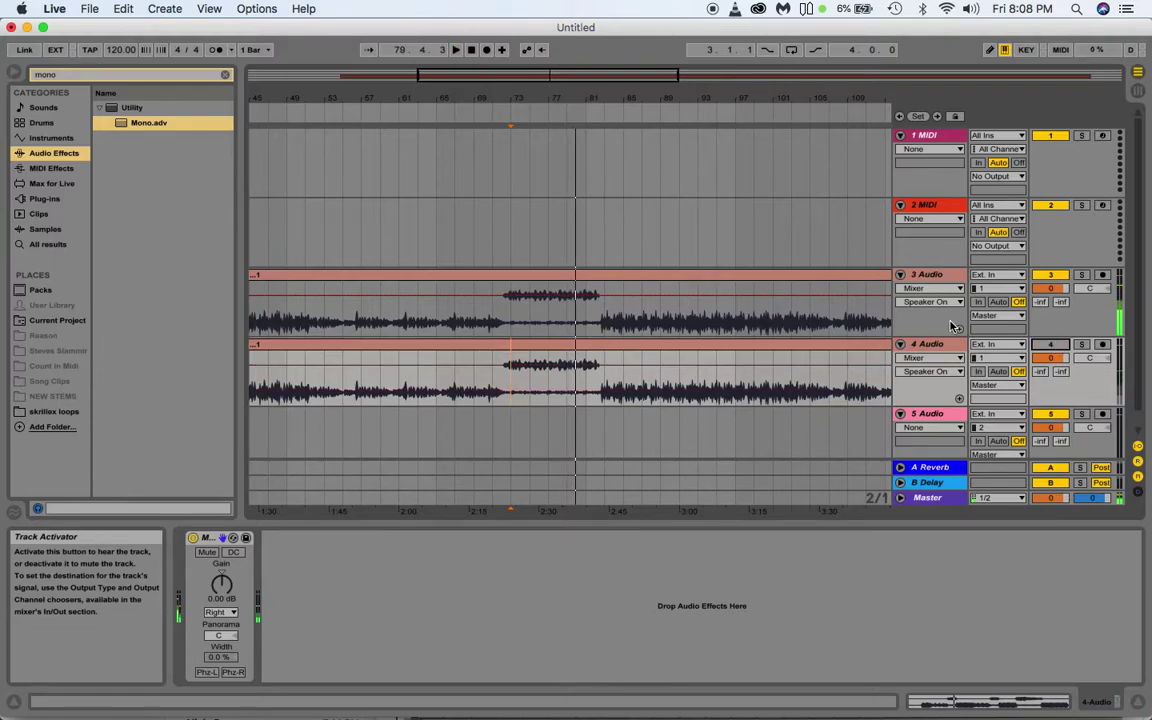
- Compare the Utility settings of 3 Audio and 4 Audio, and check the available channel modes on 4 Audio without changing the mode
left_click(928, 344)
left_click(927, 277)
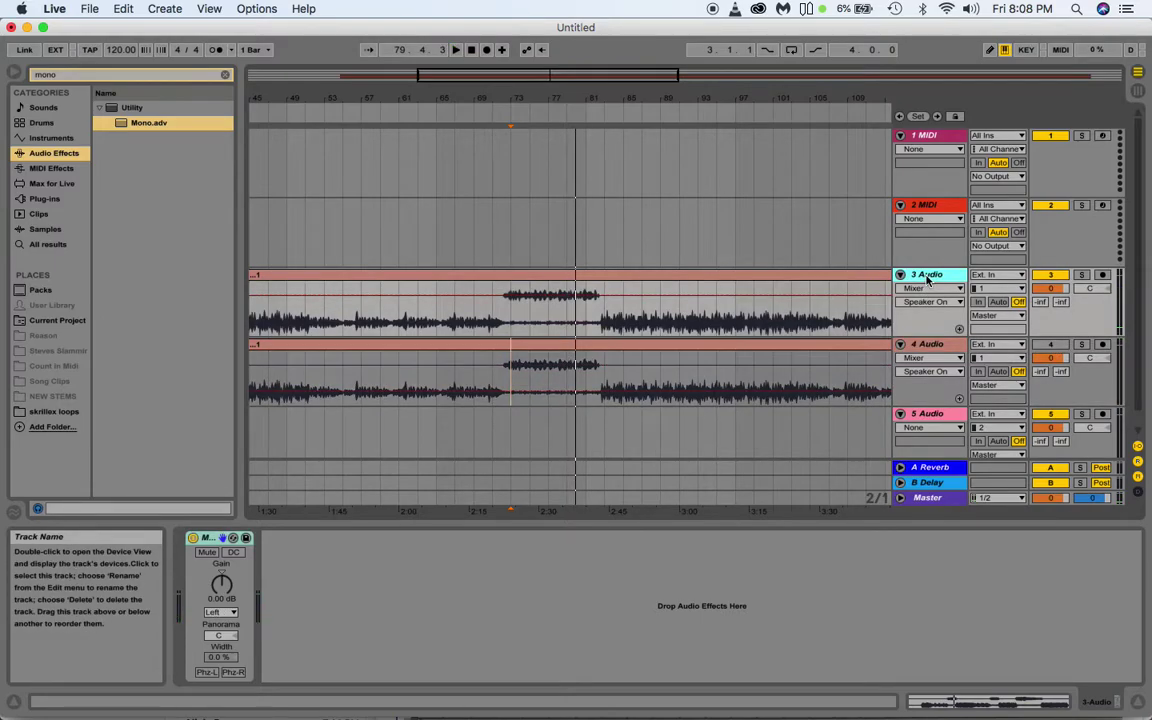
left_click(933, 345)
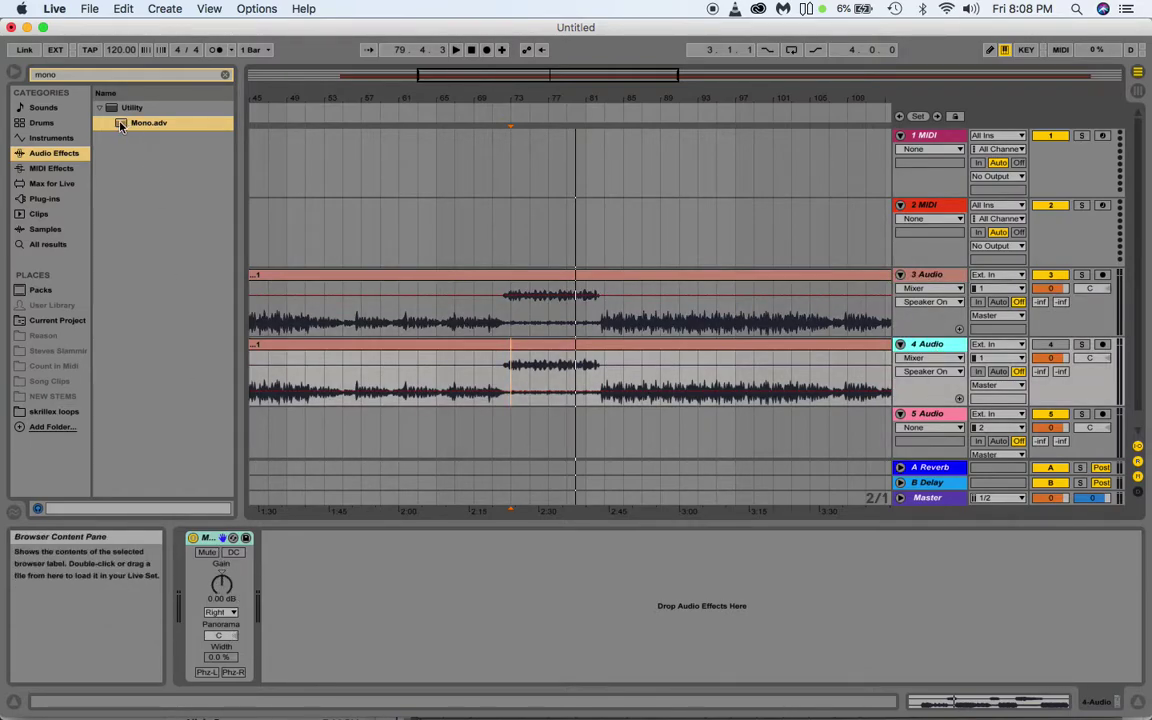
left_click(221, 612)
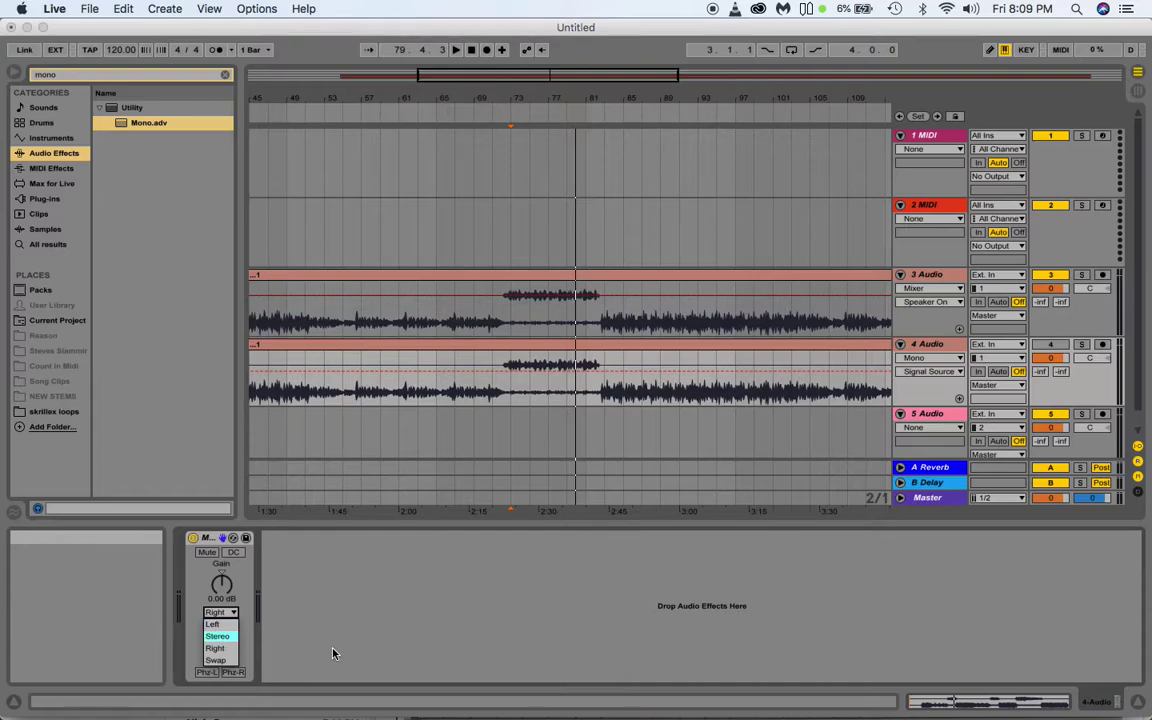
left_click(630, 586)
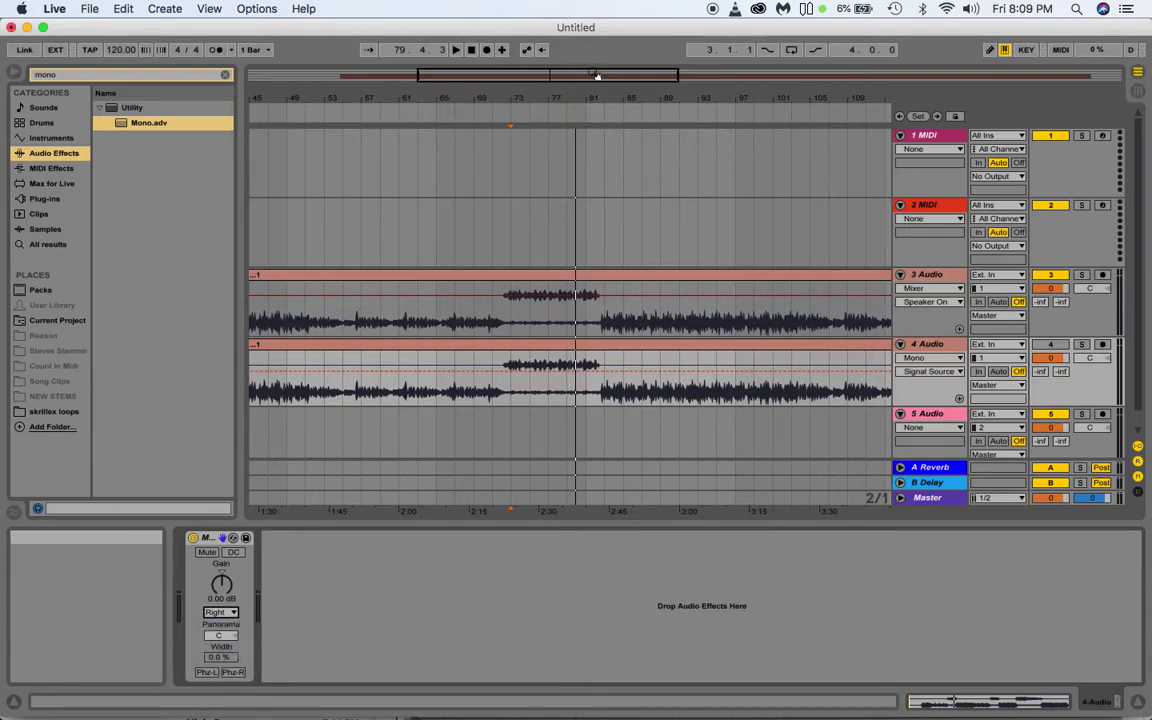
left_click_drag(588, 97, 590, 28)
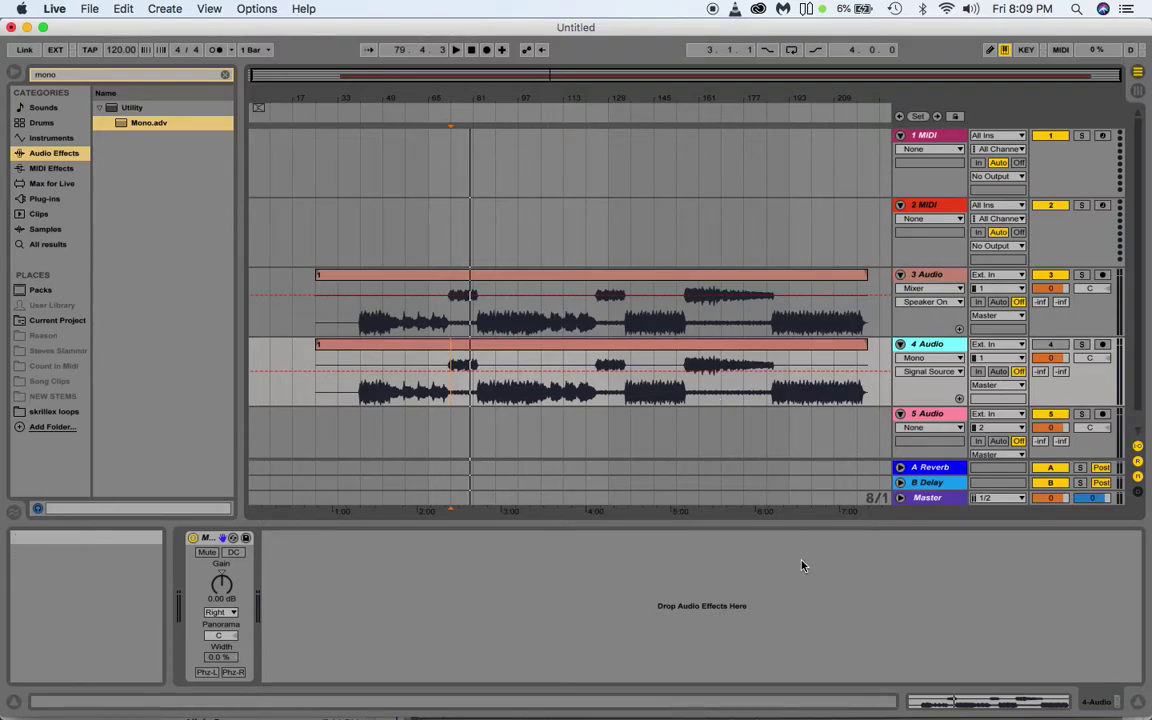
- Switch to Safari and open backingtrackscustom.com in a new tab
mouse_move(594, 706)
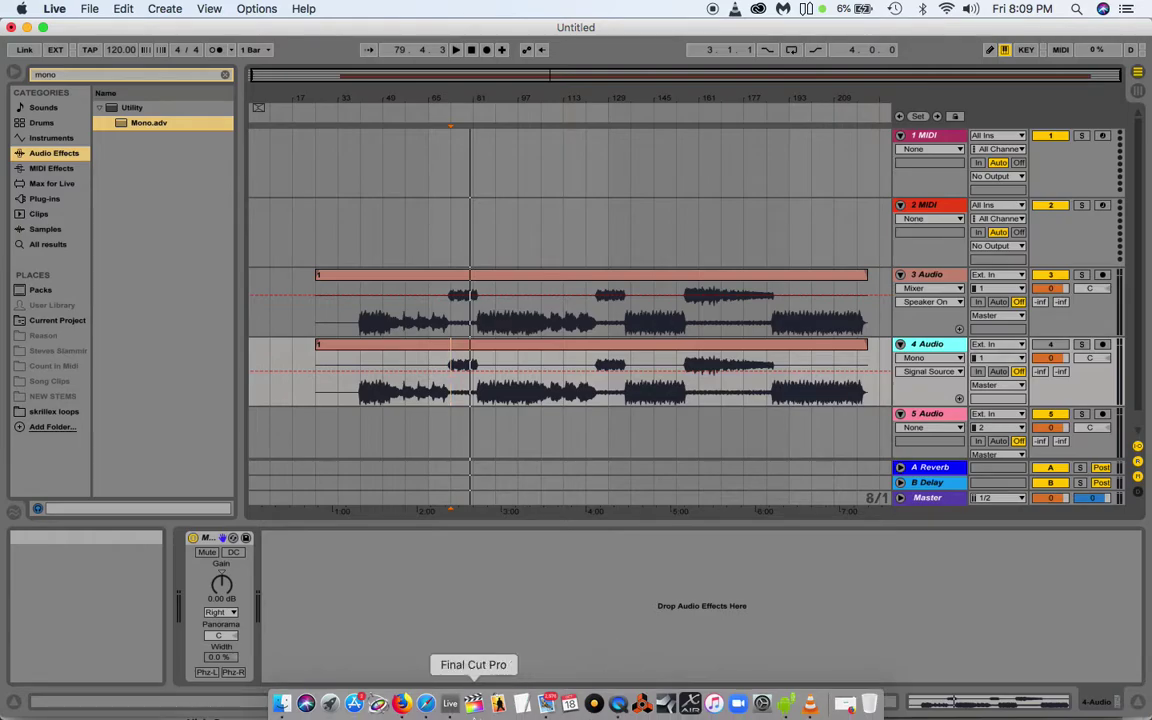
left_click(427, 706)
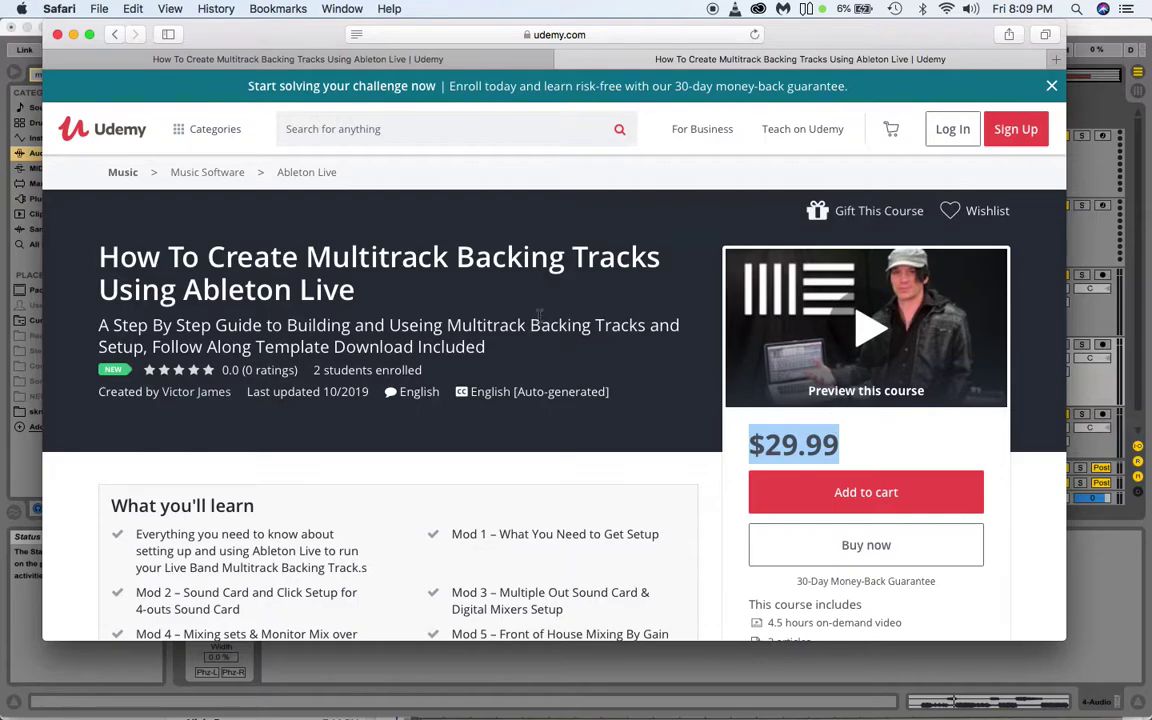
left_click(1059, 63)
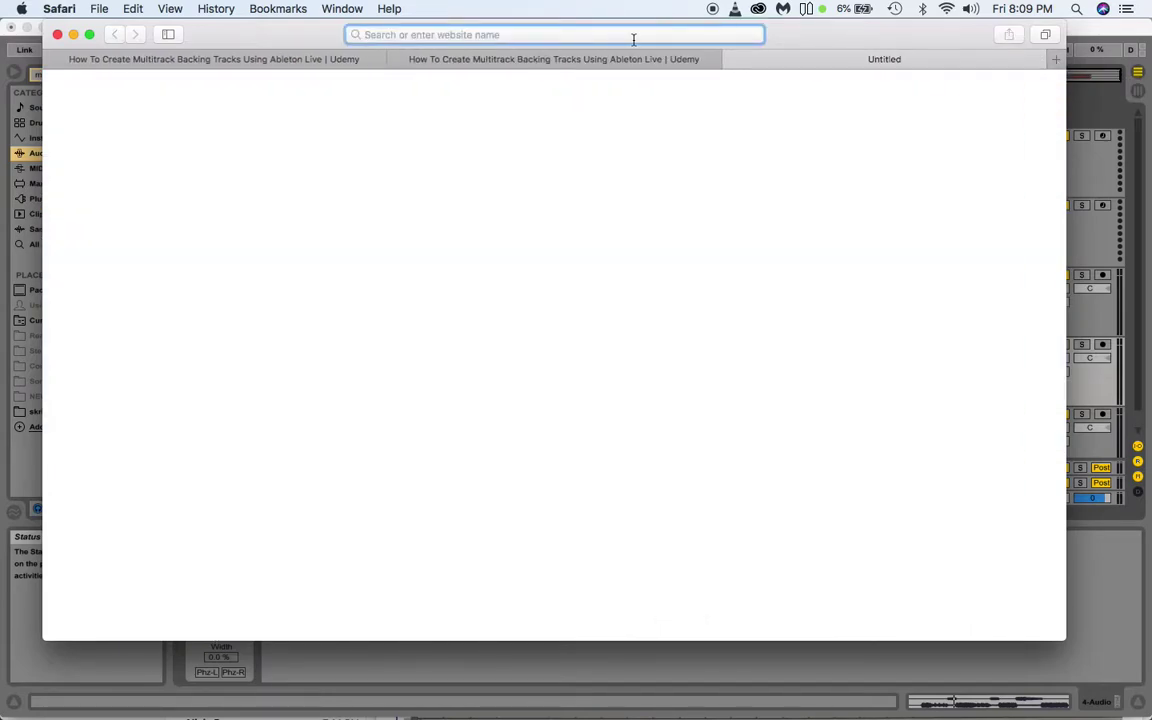
left_click(633, 38)
type("backingtrackscustom.com")
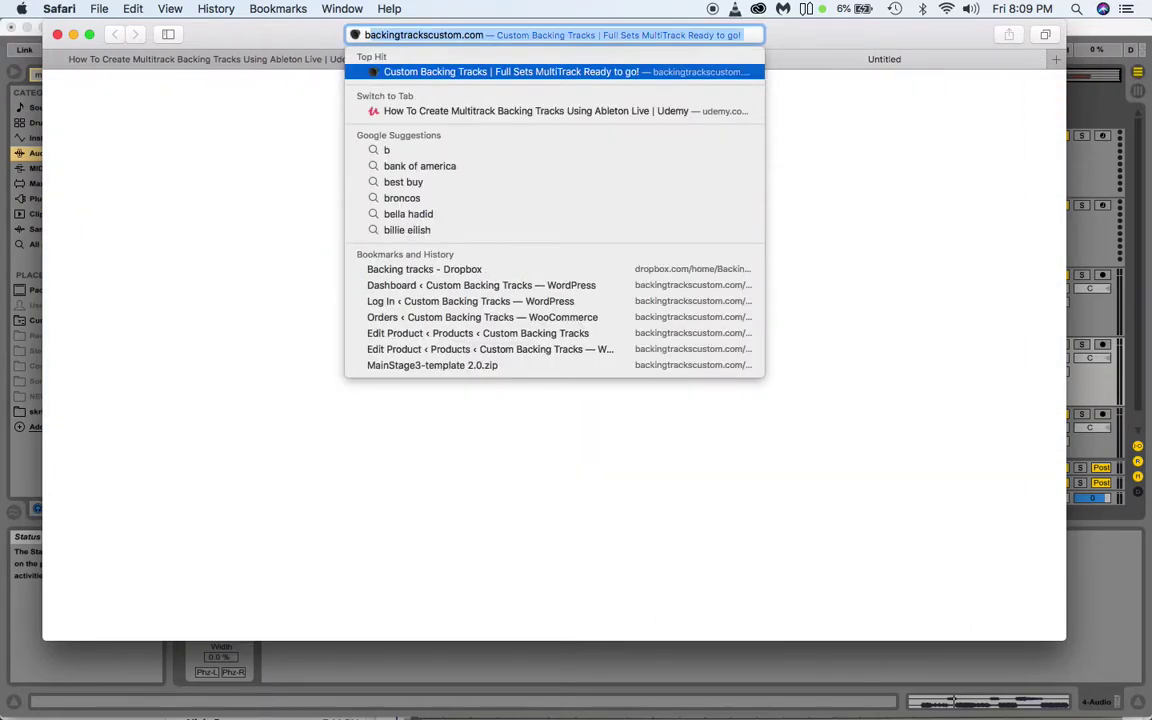
key("Return")
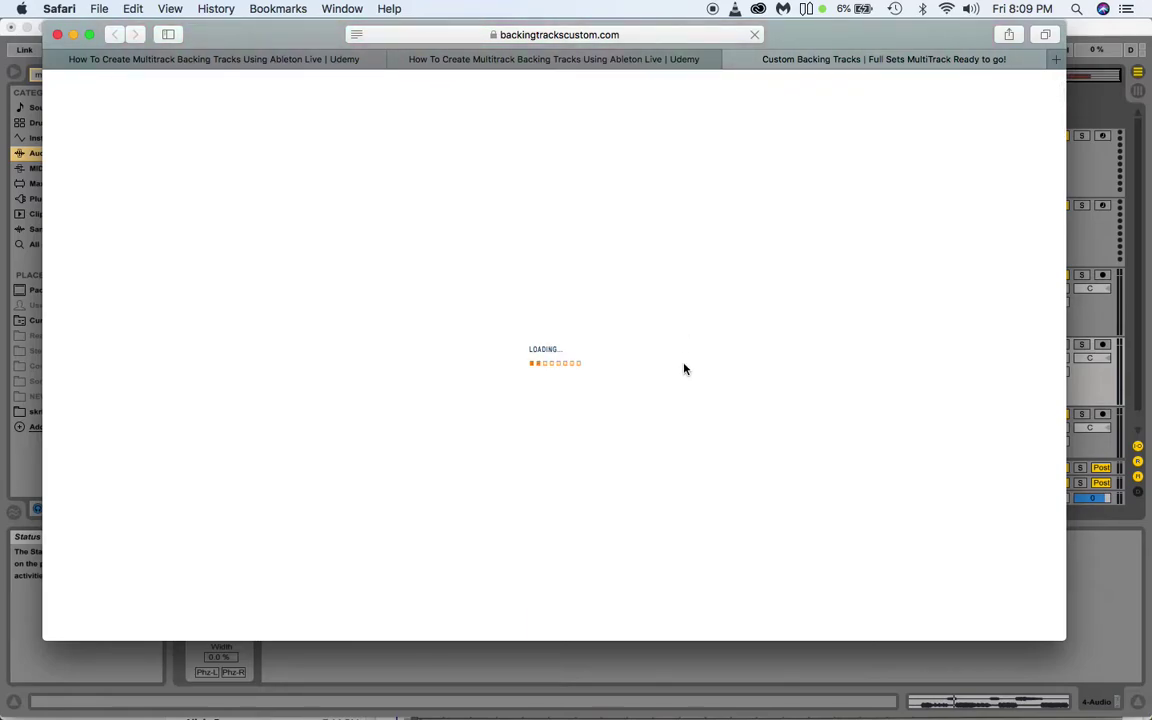
- Accept the site's cookies and look through the home page as far as the previously-made band backing tracks sets
scroll(685, 369, "down", 3)
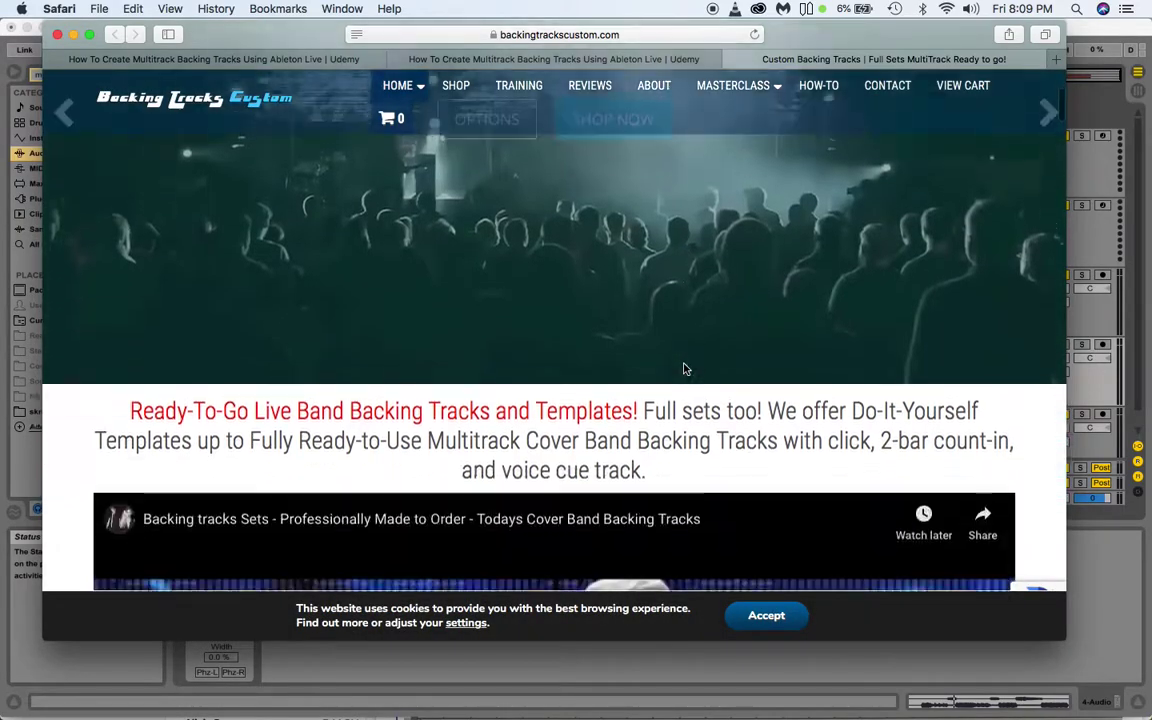
left_click(766, 615)
scroll(690, 539, "down", 10)
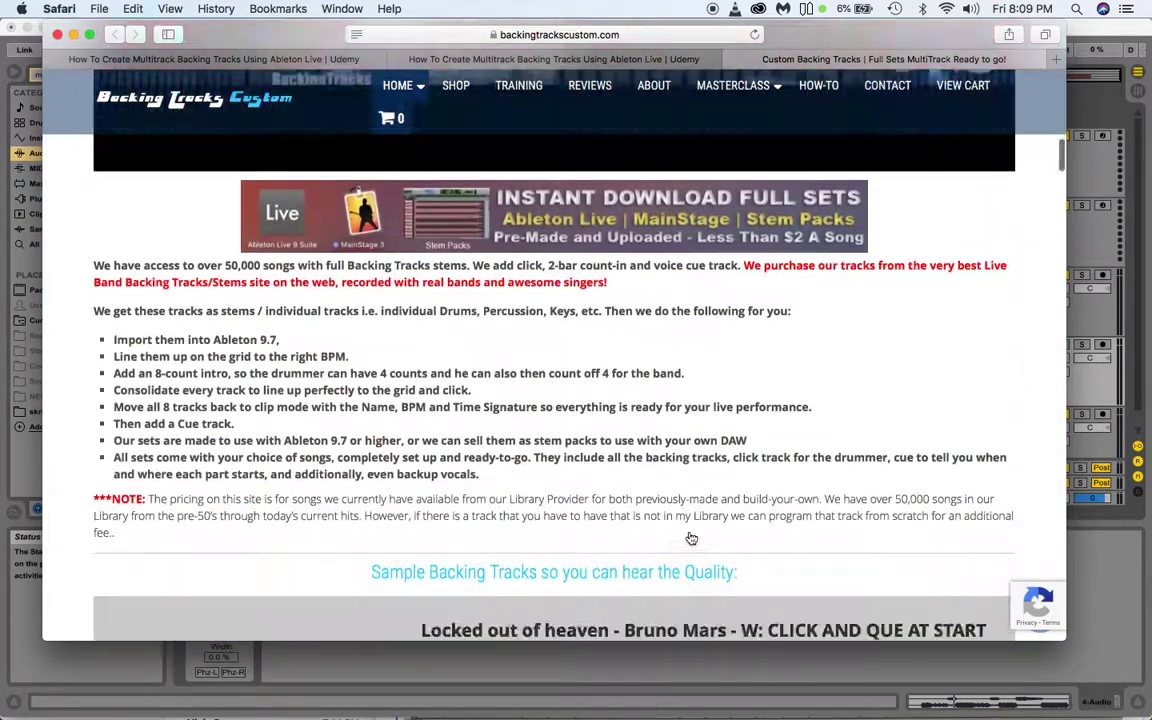
scroll(691, 539, "down", 20)
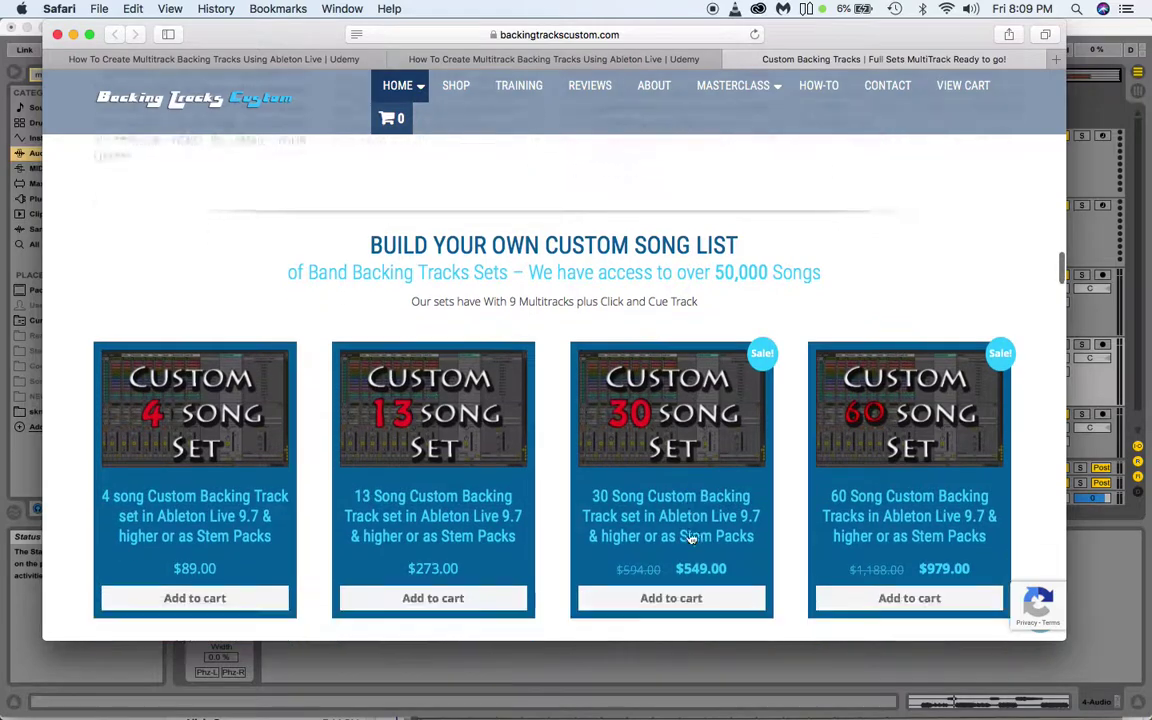
scroll(691, 539, "down", 2)
scroll(689, 537, "up", 4)
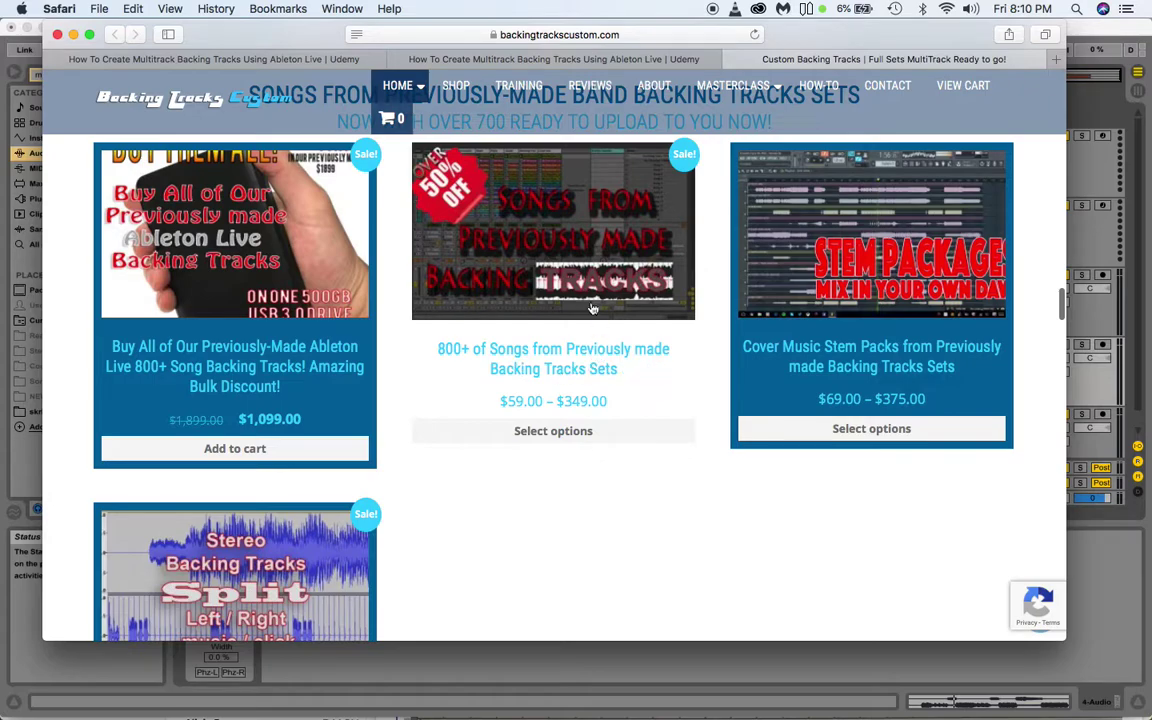
- Open the 800+ of Songs from Previously made Backing Tracks Sets product and look through its song list, returning to the list's start
left_click(564, 264)
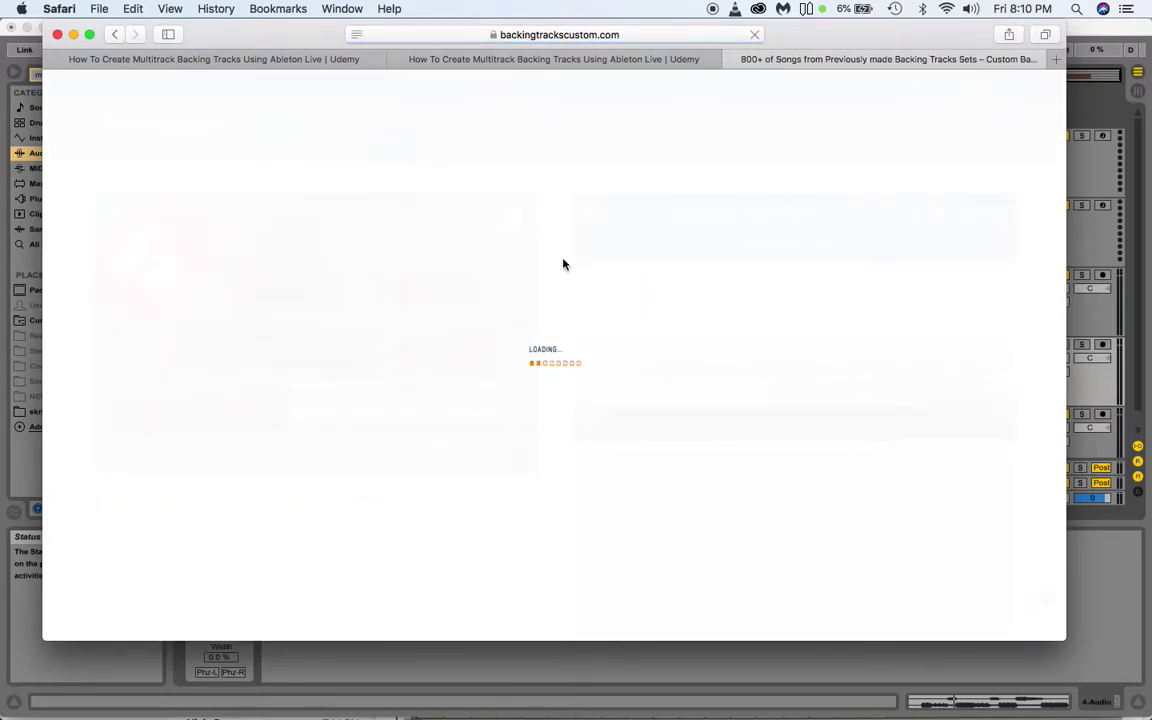
scroll(561, 317, "down", 15)
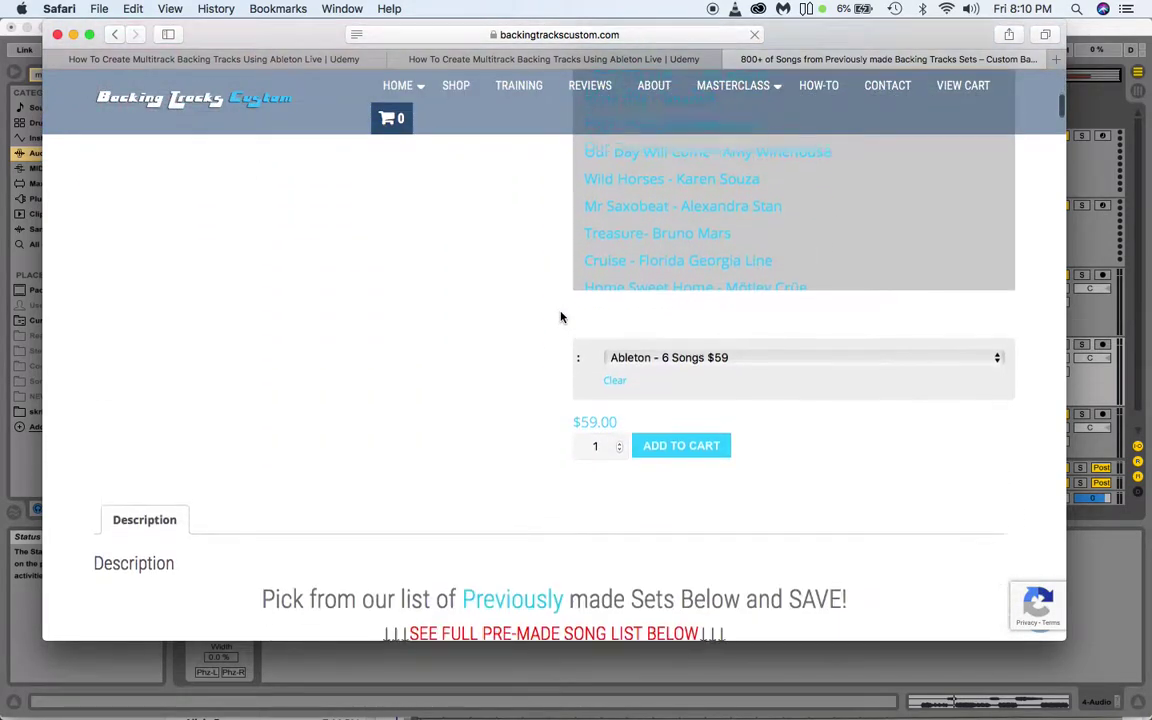
scroll(551, 483, "down", 6)
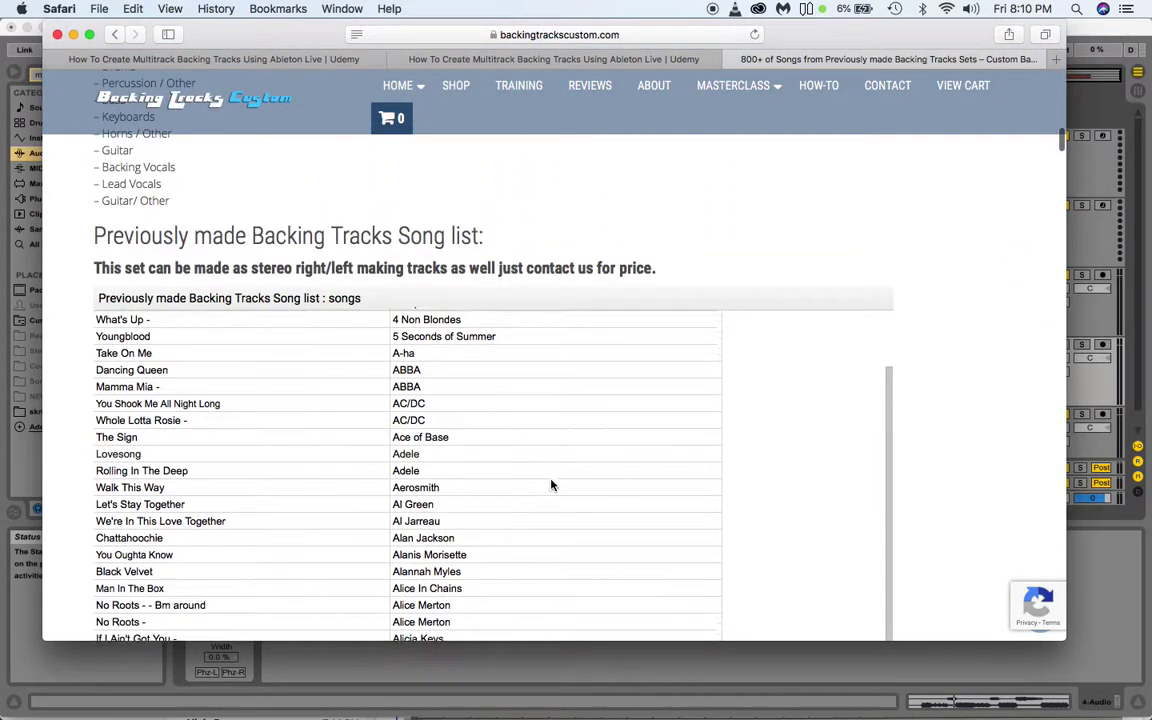
scroll(551, 485, "down", 10)
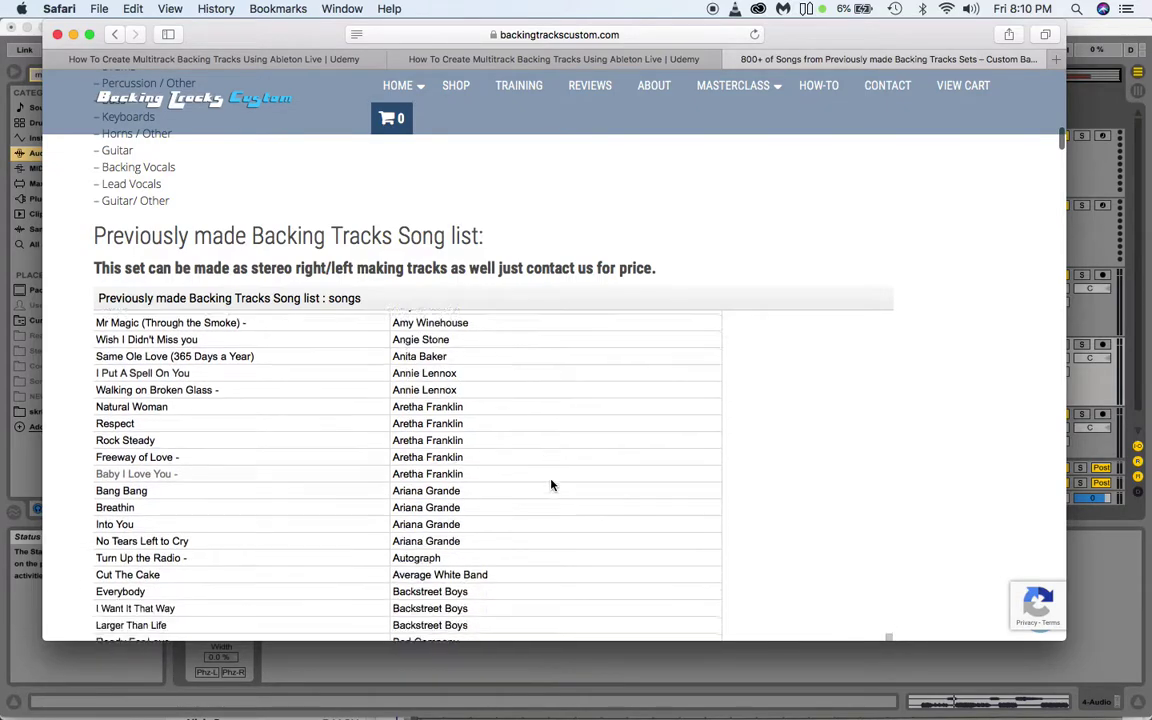
scroll(551, 485, "down", 10)
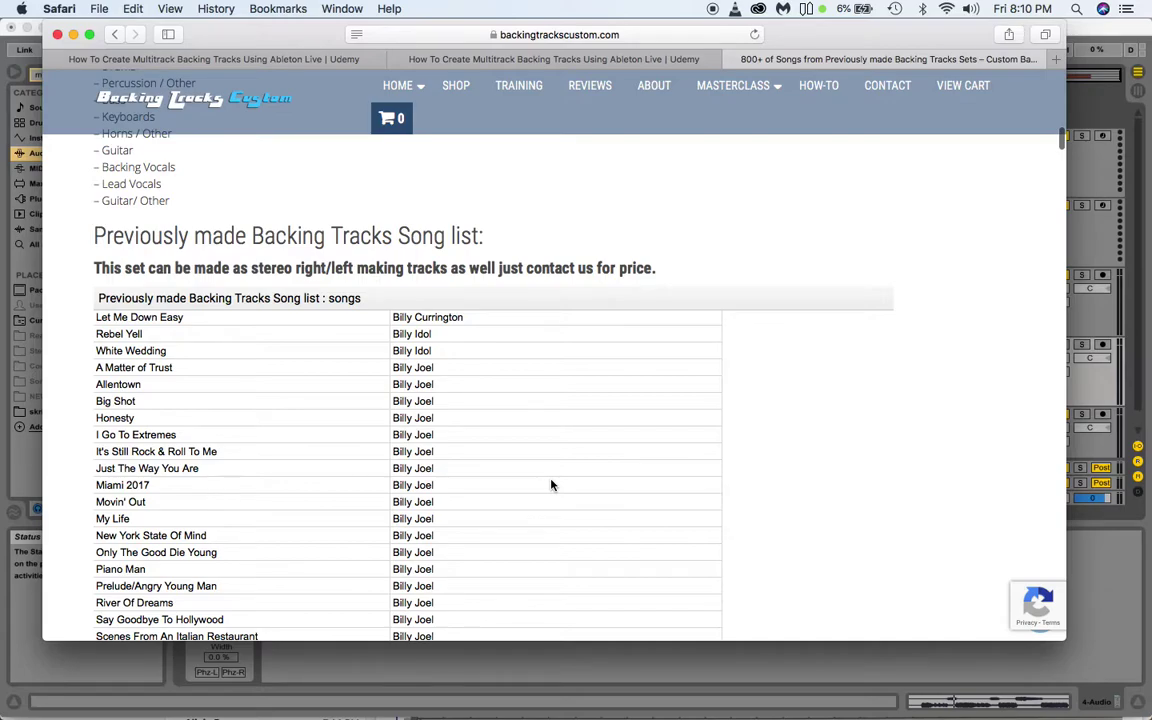
scroll(312, 478, "down", 20)
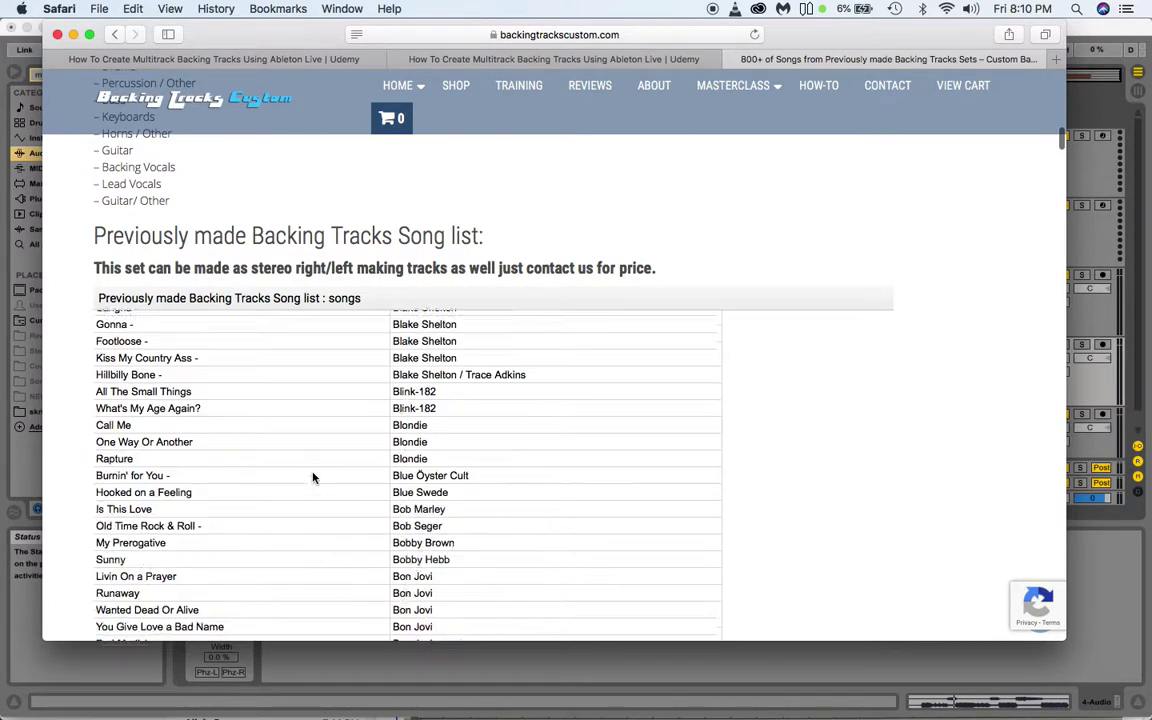
scroll(312, 478, "down", 3)
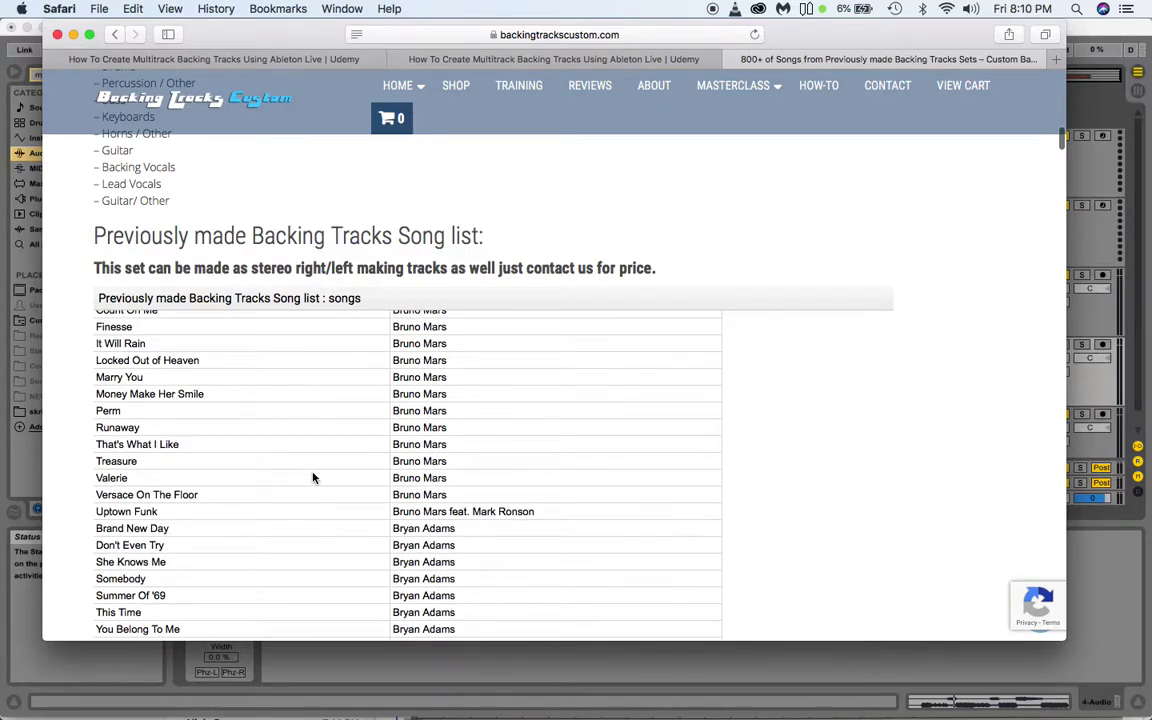
scroll(312, 478, "up", 20)
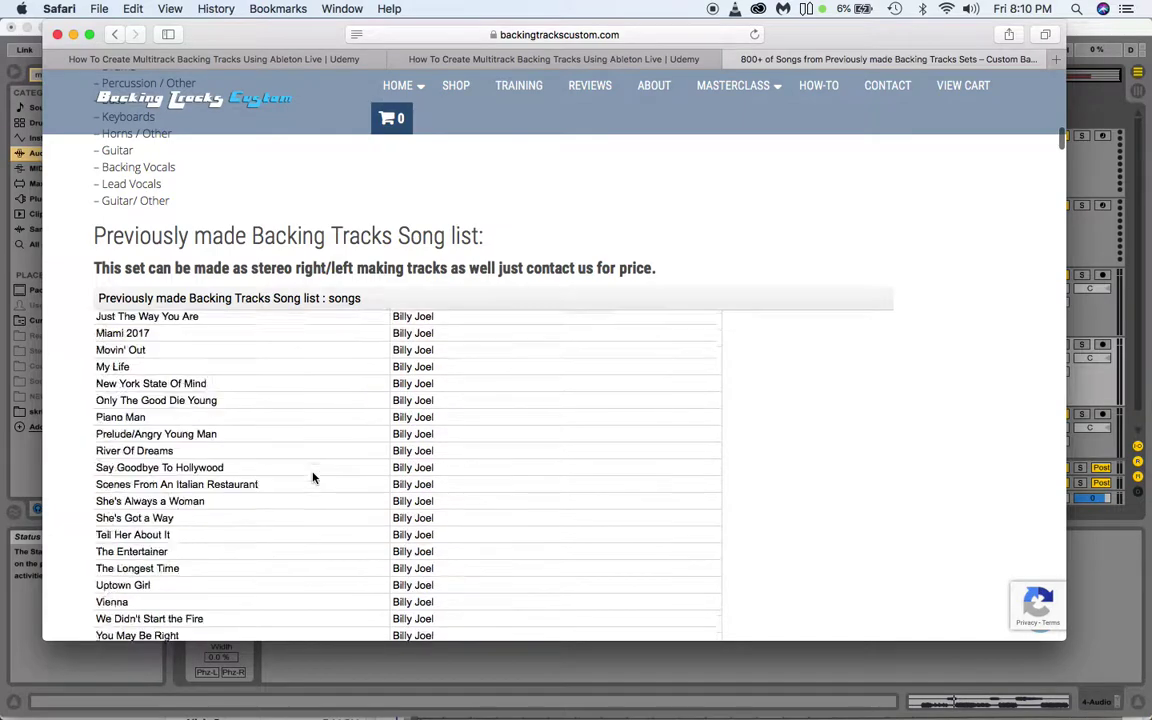
scroll(812, 343, "up", 10)
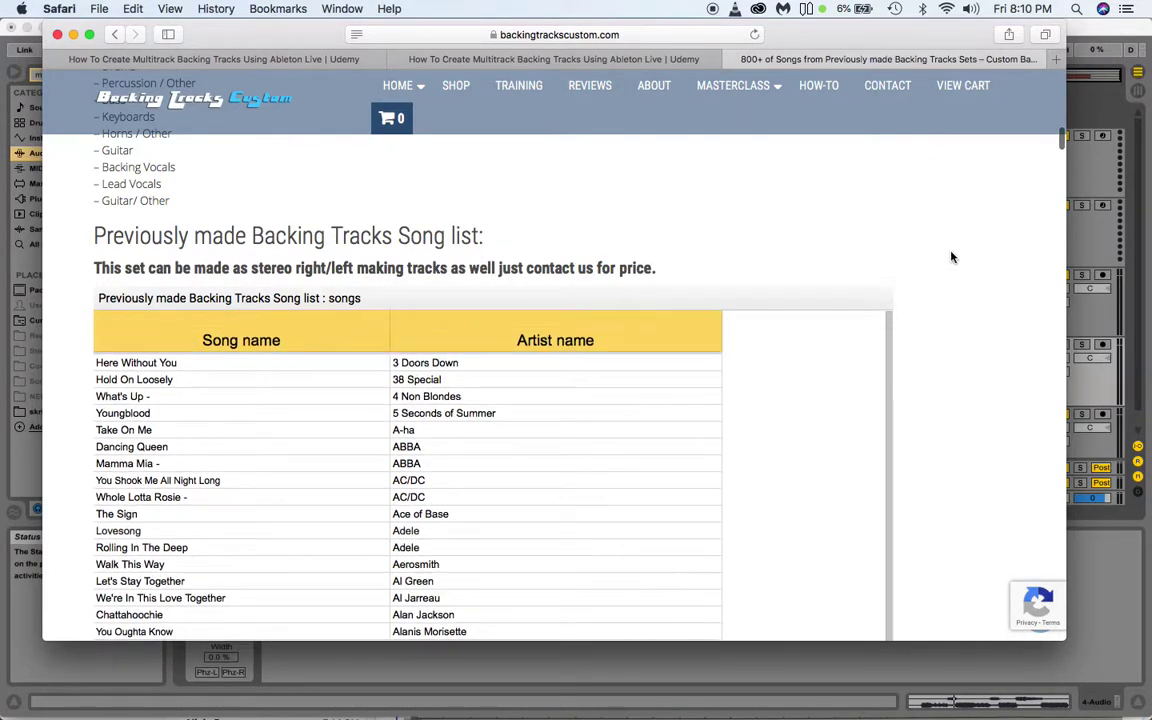